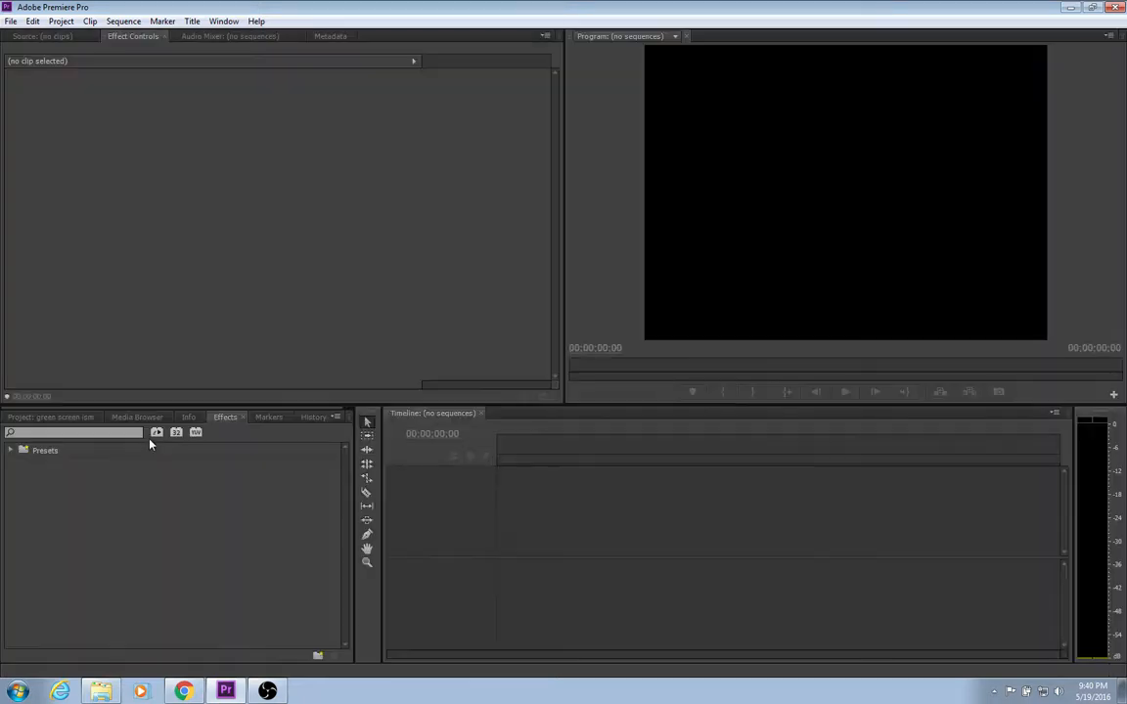
# Step: Import MAQ00783.MP4 from the Desktop into the project and preview it in the Source monitor
pyautogui.click(45, 417)
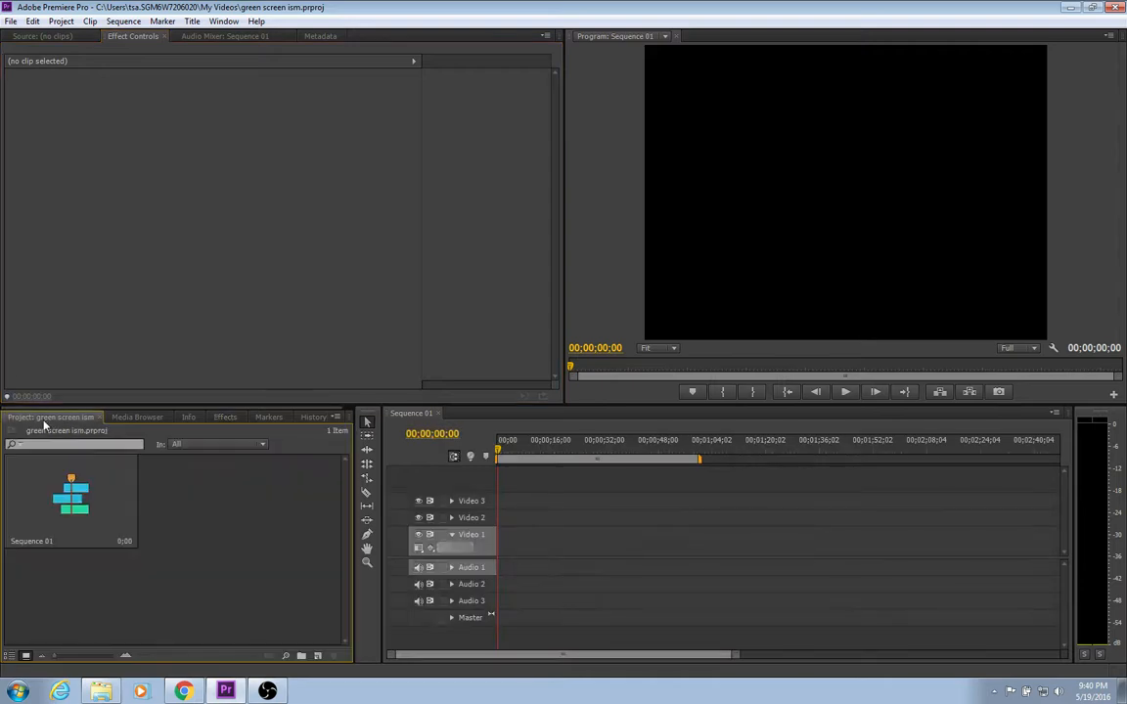
pyautogui.click(49, 36)
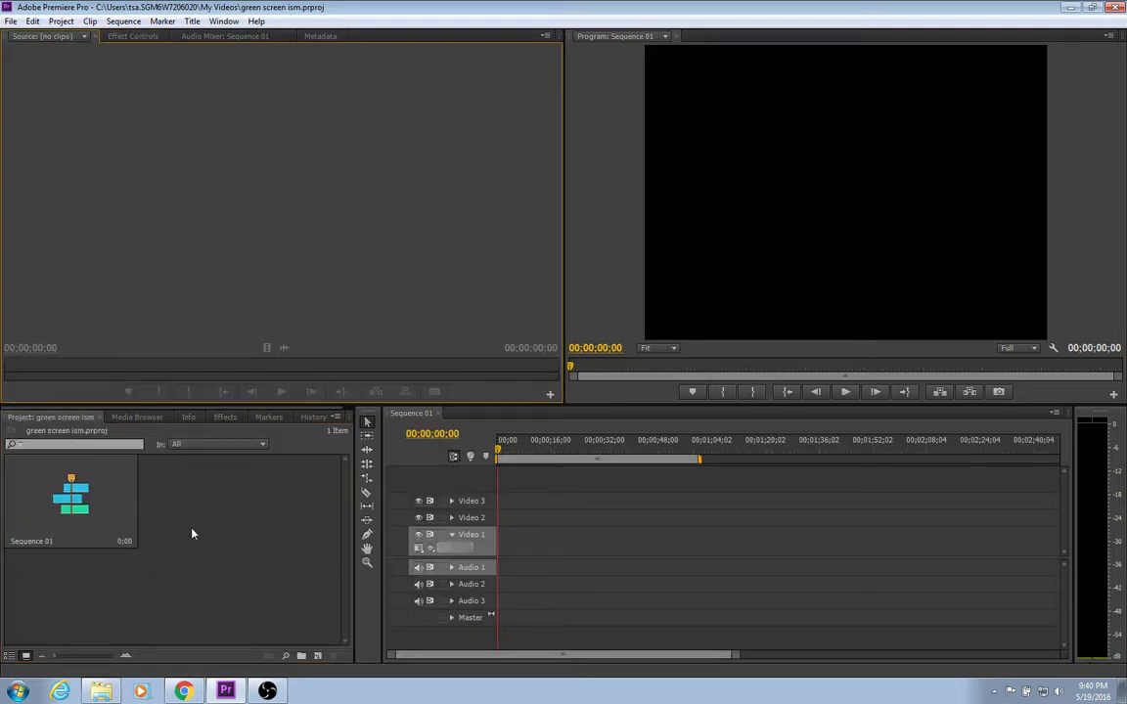
pyautogui.rightClick(194, 502)
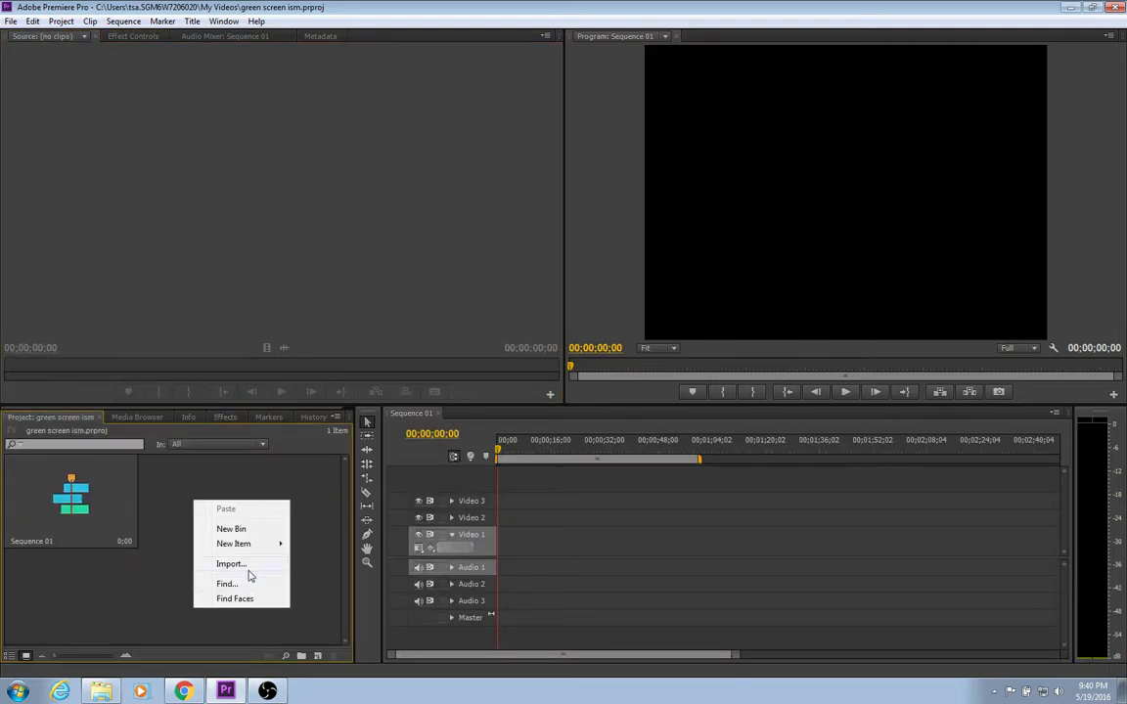
pyautogui.click(245, 565)
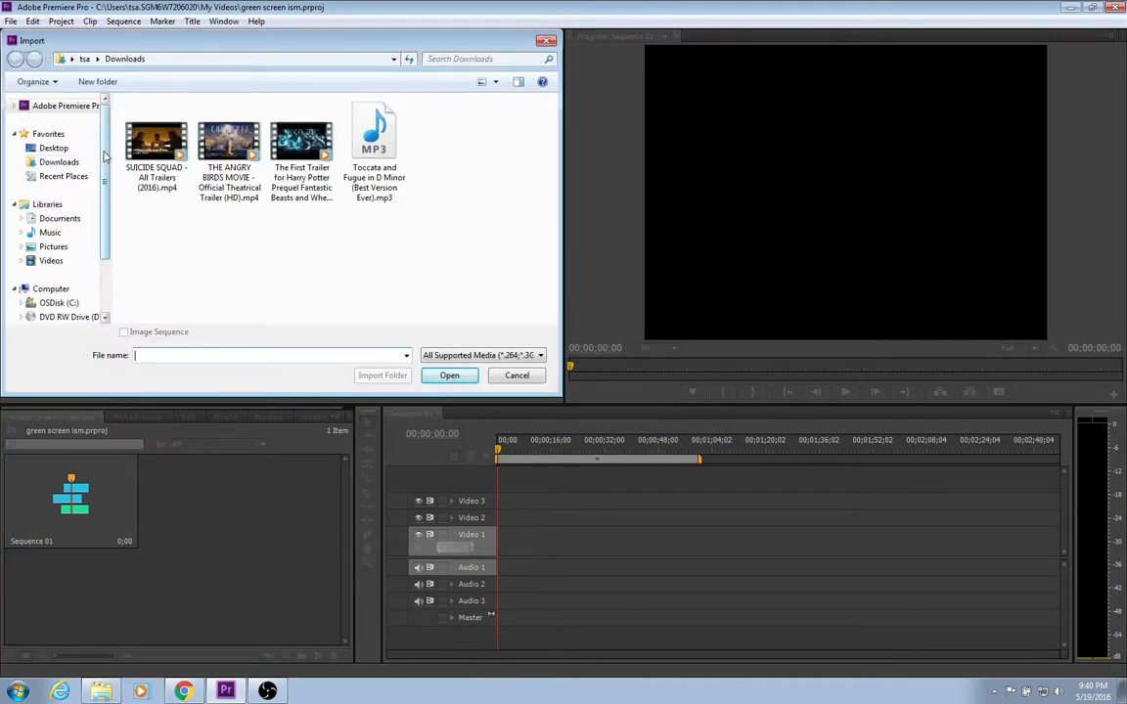
pyautogui.click(53, 147)
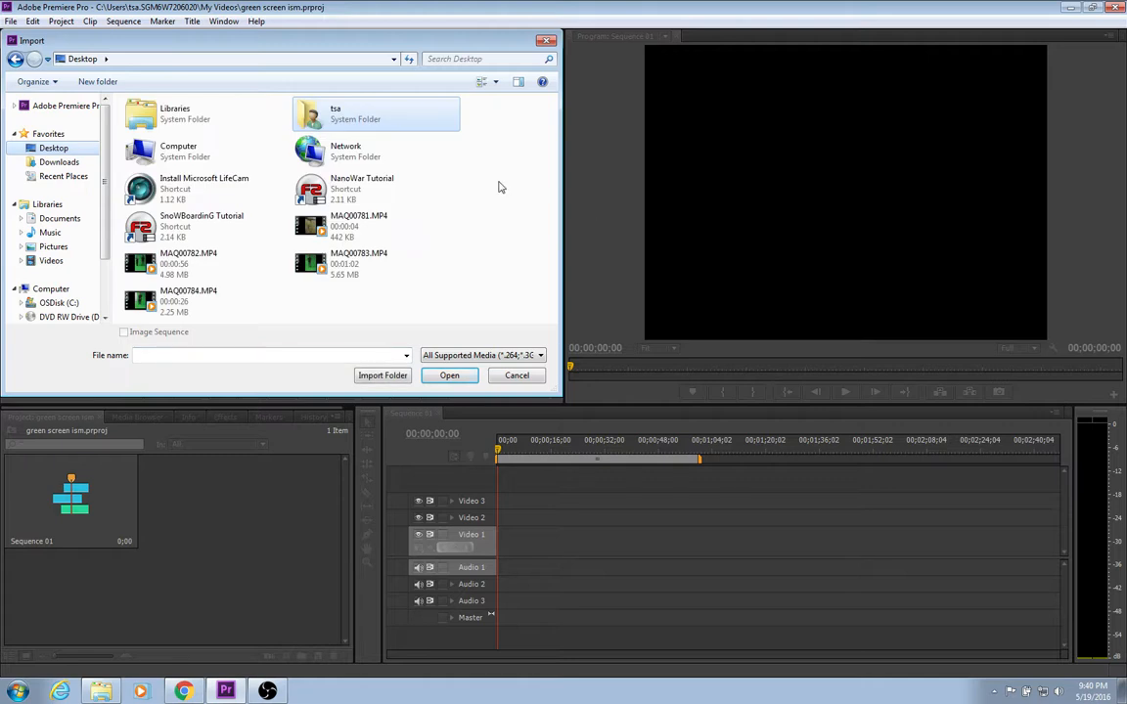
pyautogui.click(385, 259)
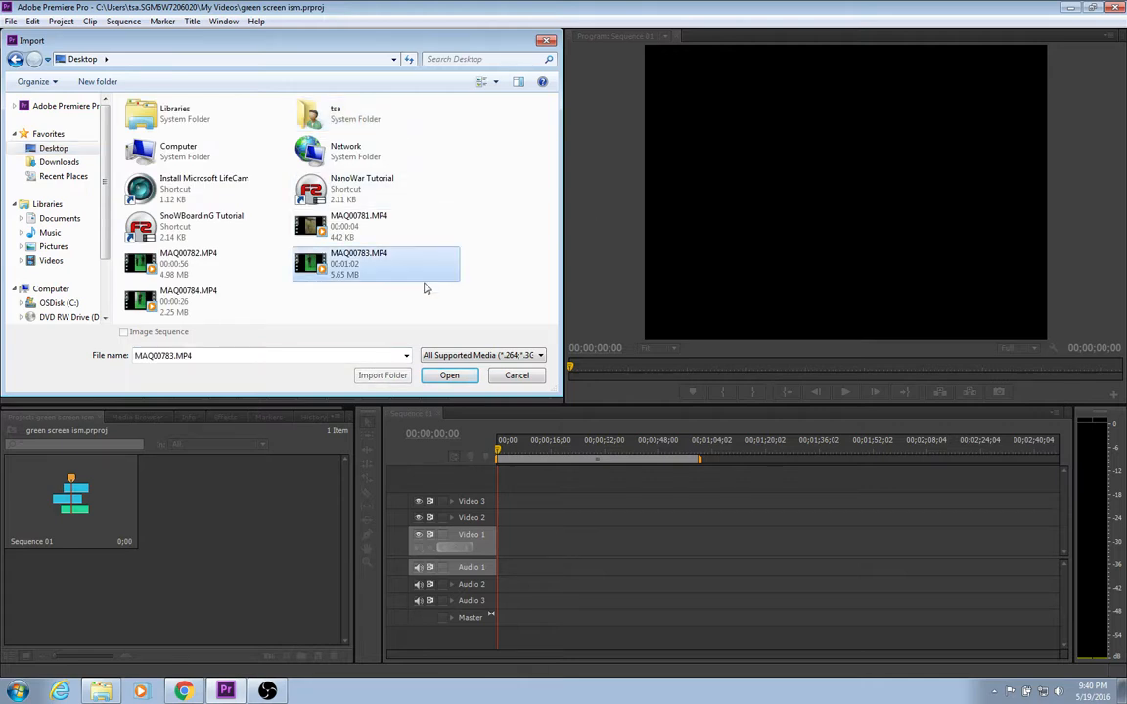
pyautogui.click(450, 377)
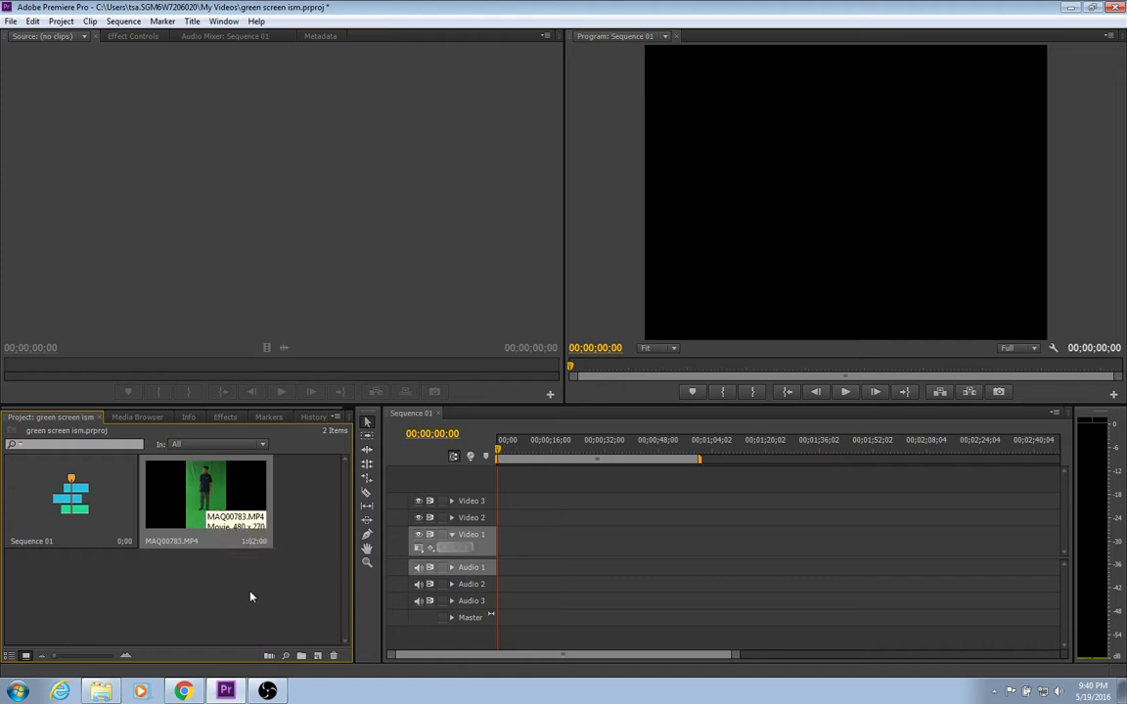
pyautogui.doubleClick(219, 504)
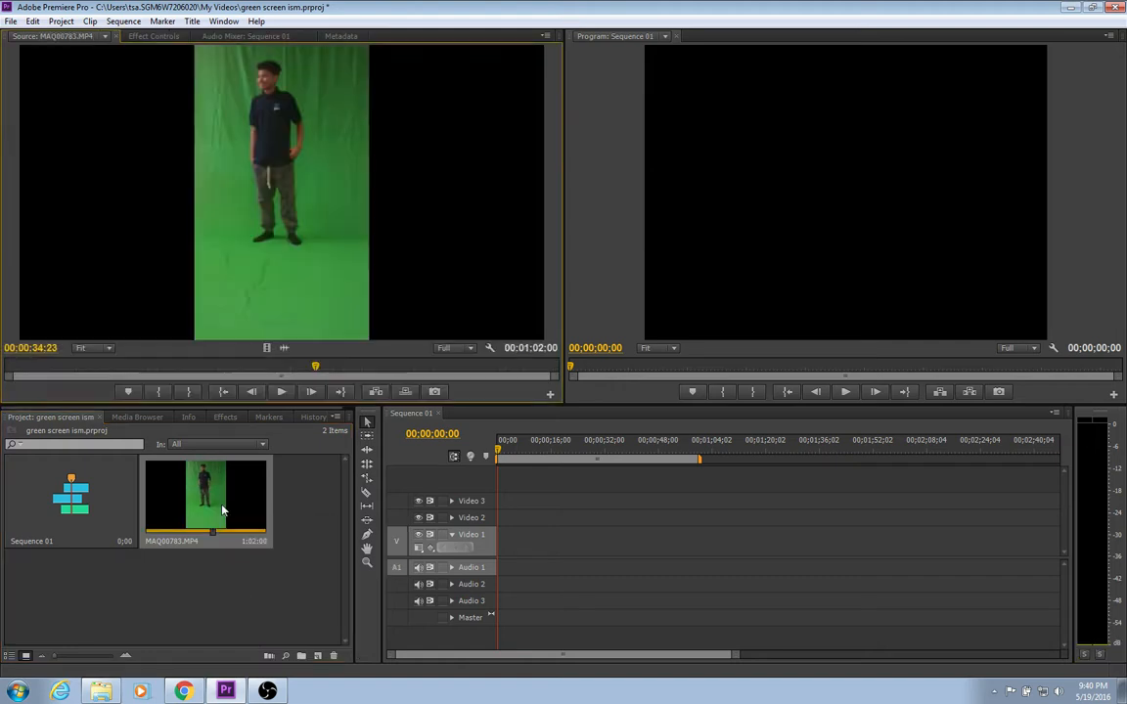
pyautogui.click(282, 392)
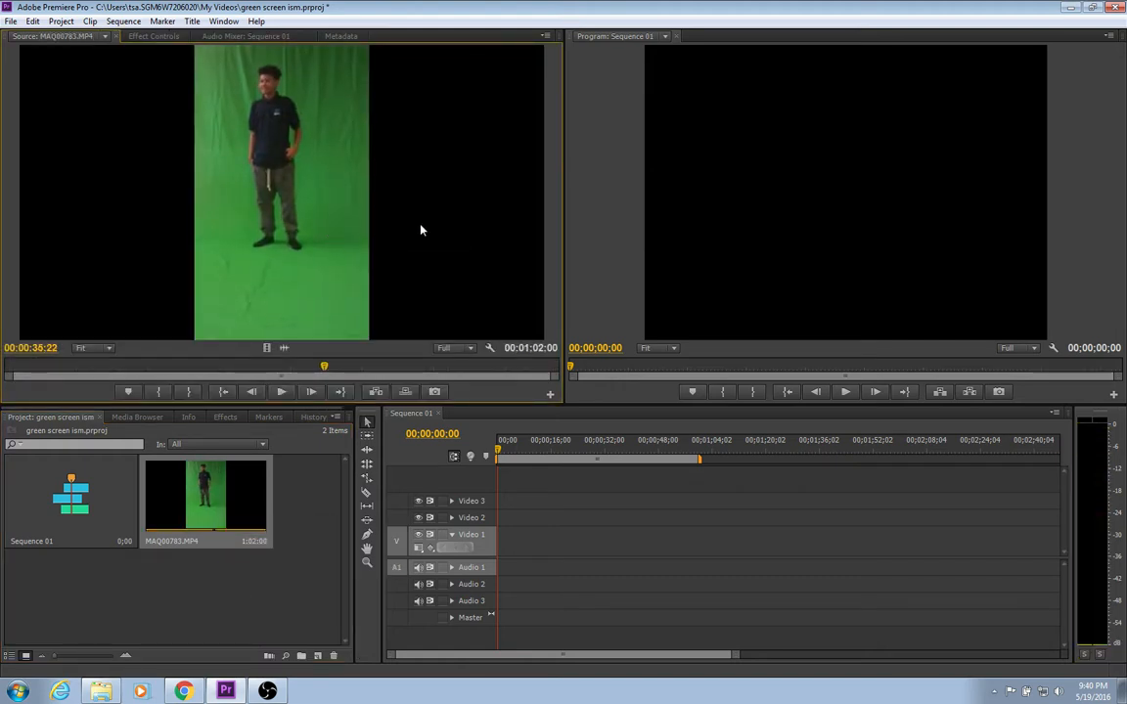
# Step: Import THE ANGRY BIRDS MOVIE - Official Theatrical Trailer (HD).mp4 from the Downloads folder
pyautogui.rightClick(197, 587)
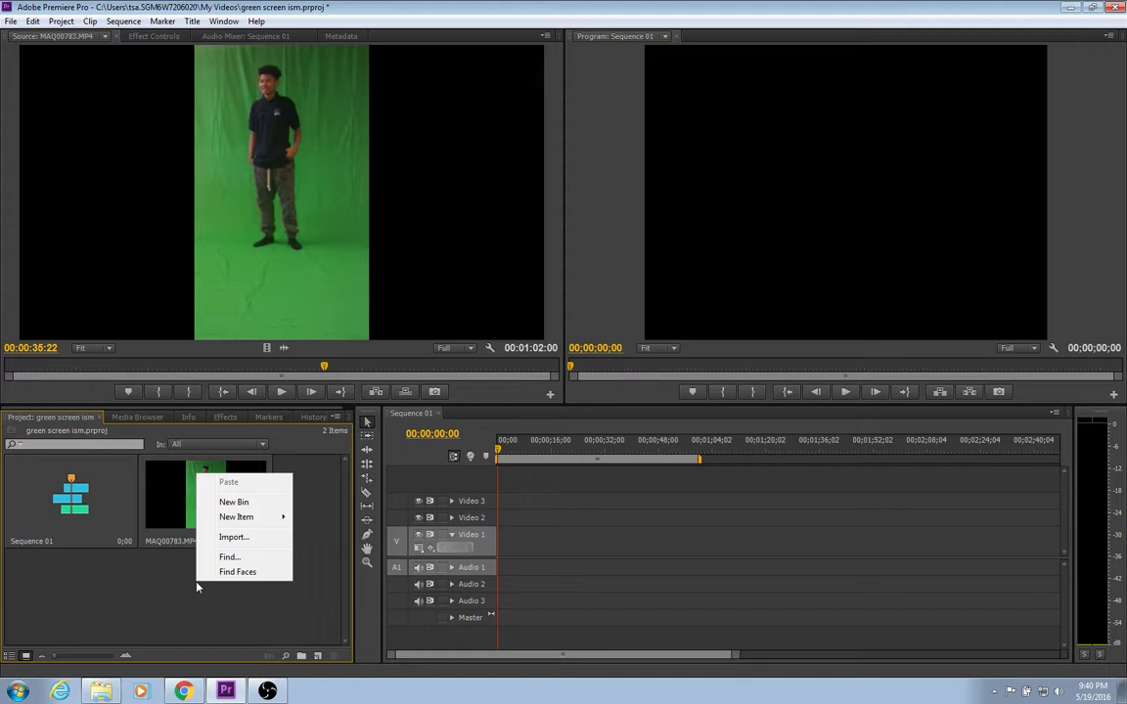
pyautogui.click(241, 537)
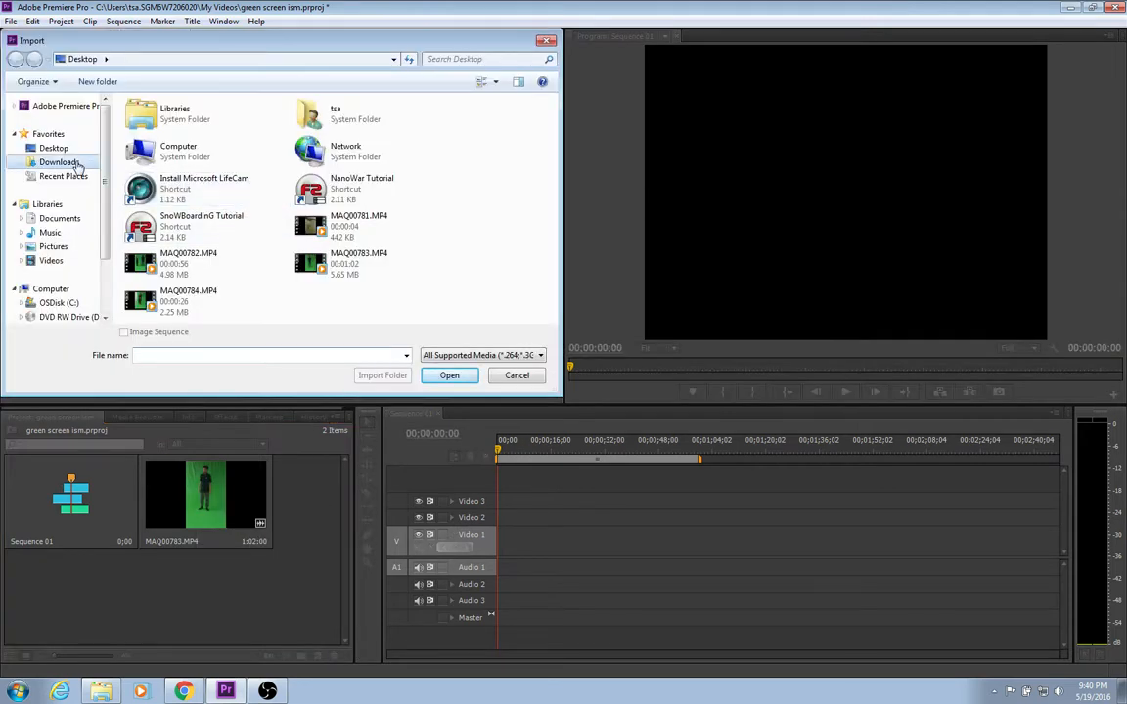
pyautogui.click(76, 164)
pyautogui.click(229, 156)
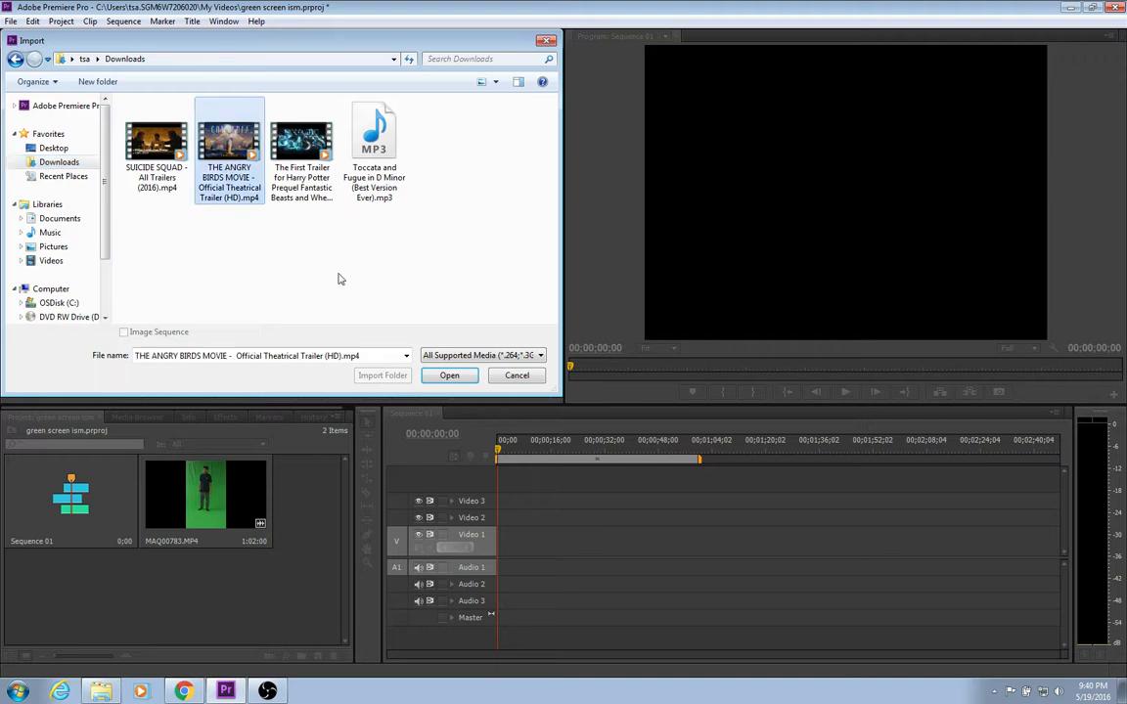
pyautogui.click(449, 376)
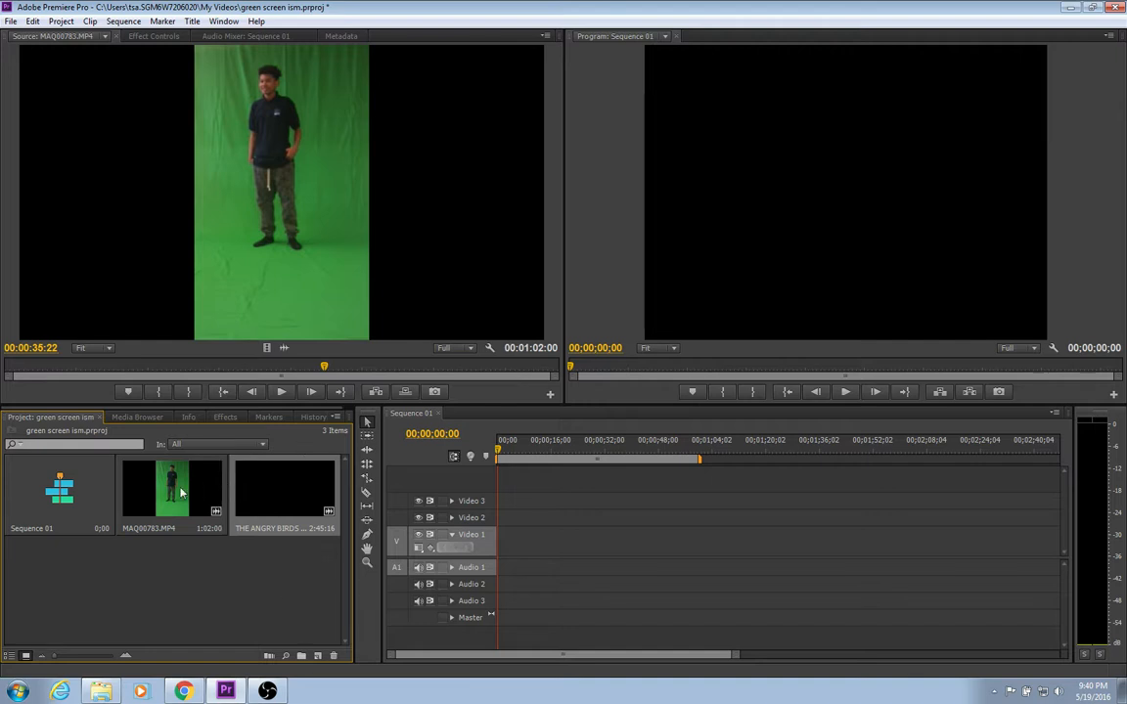
# Step: Place only the video of MAQ00783.MP4 at the start of Video 2, changing the sequence settings to match the clip
pyautogui.moveTo(198, 487)
pyautogui.mouseDown()
pyautogui.moveTo(322, 474)
pyautogui.moveTo(201, 472)
pyautogui.moveTo(192, 501)
pyautogui.mouseUp()
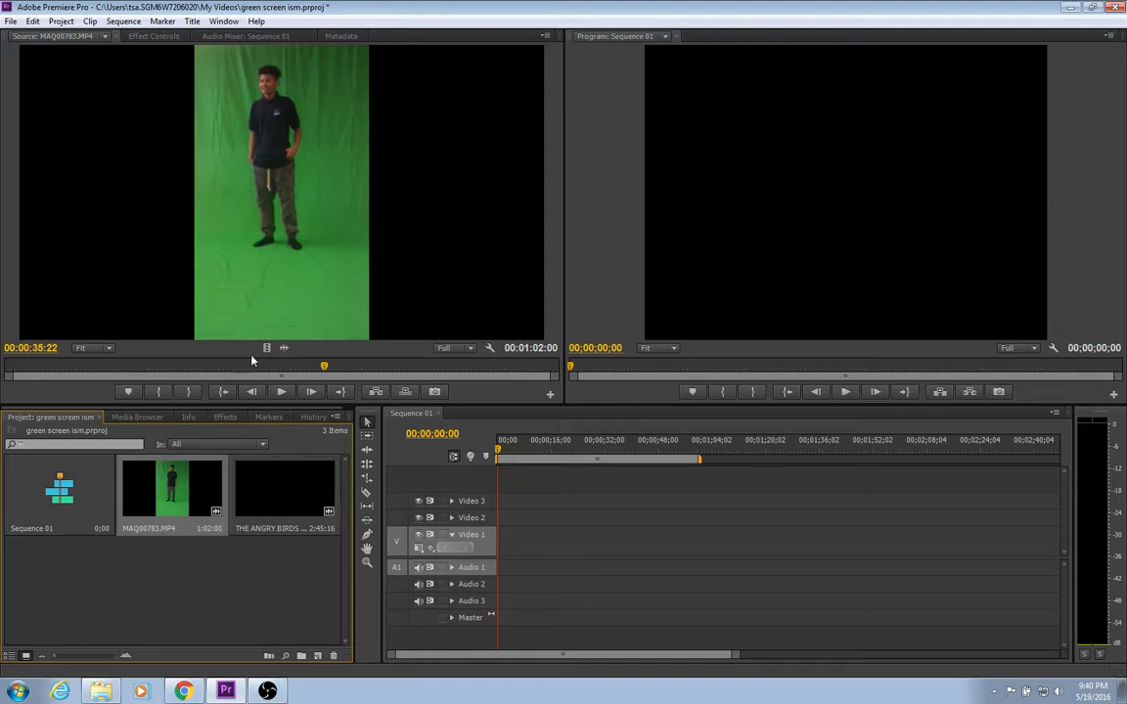
pyautogui.moveTo(267, 348); pyautogui.dragTo(501, 511)
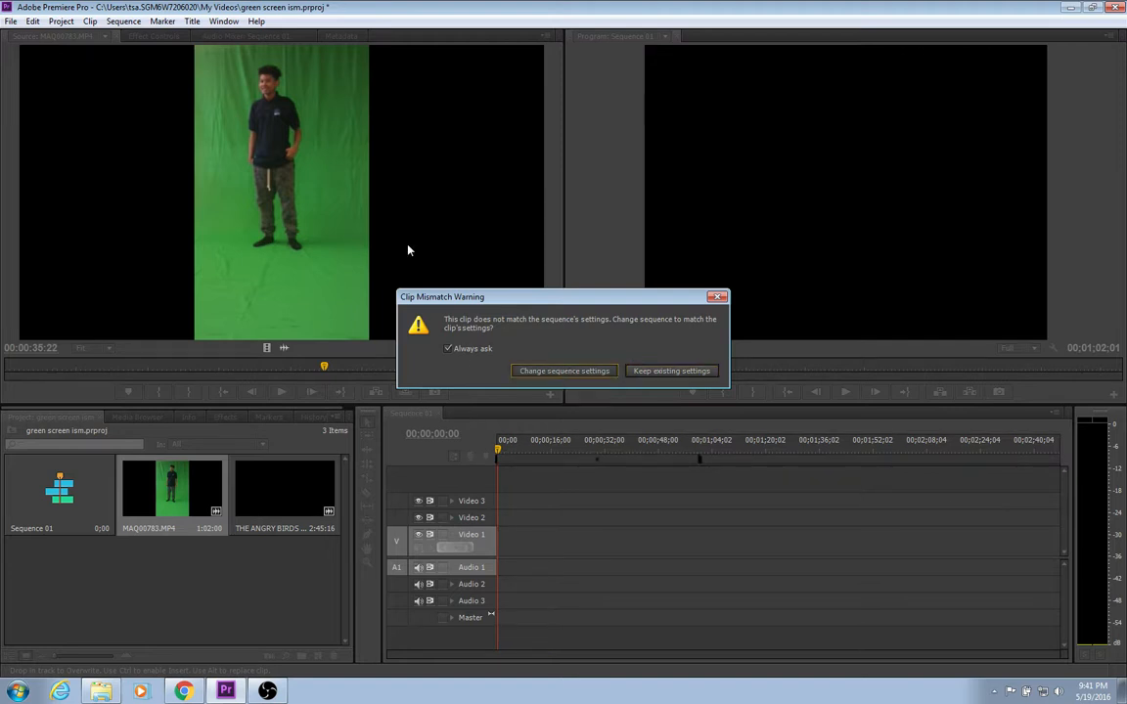
pyautogui.press('Return')
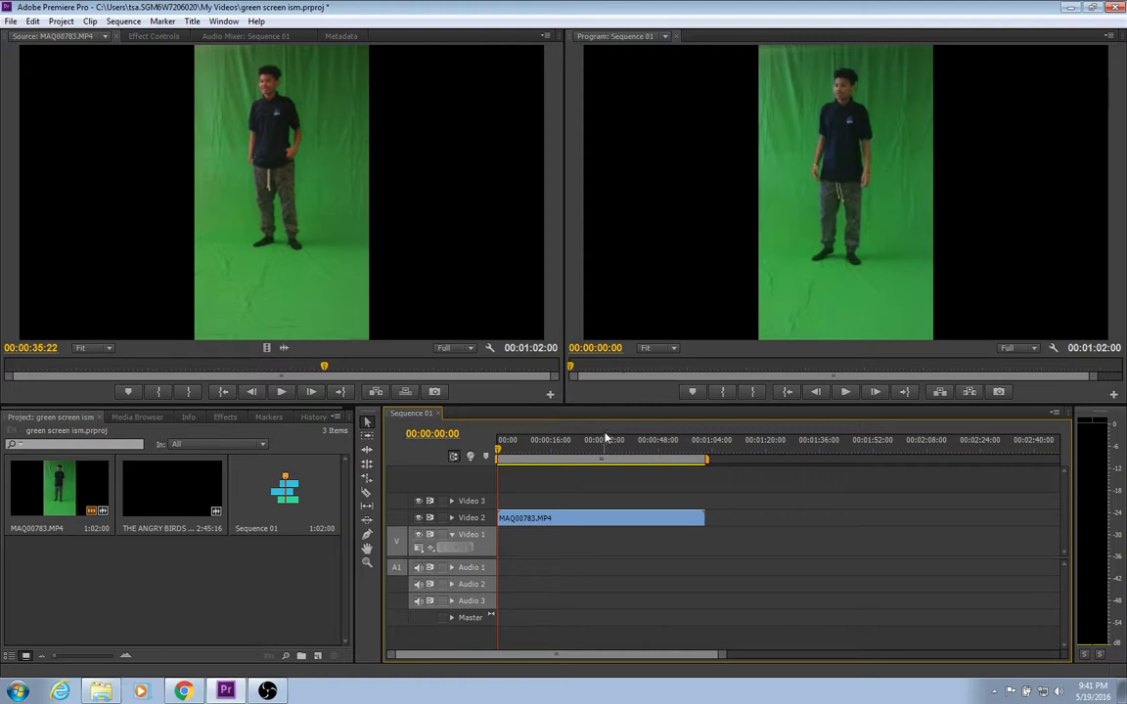
# Step: Place the Angry Birds trailer at the start of Video 1, play the sequence briefly and move the playhead to 00:00:09:06
pyautogui.click(165, 511)
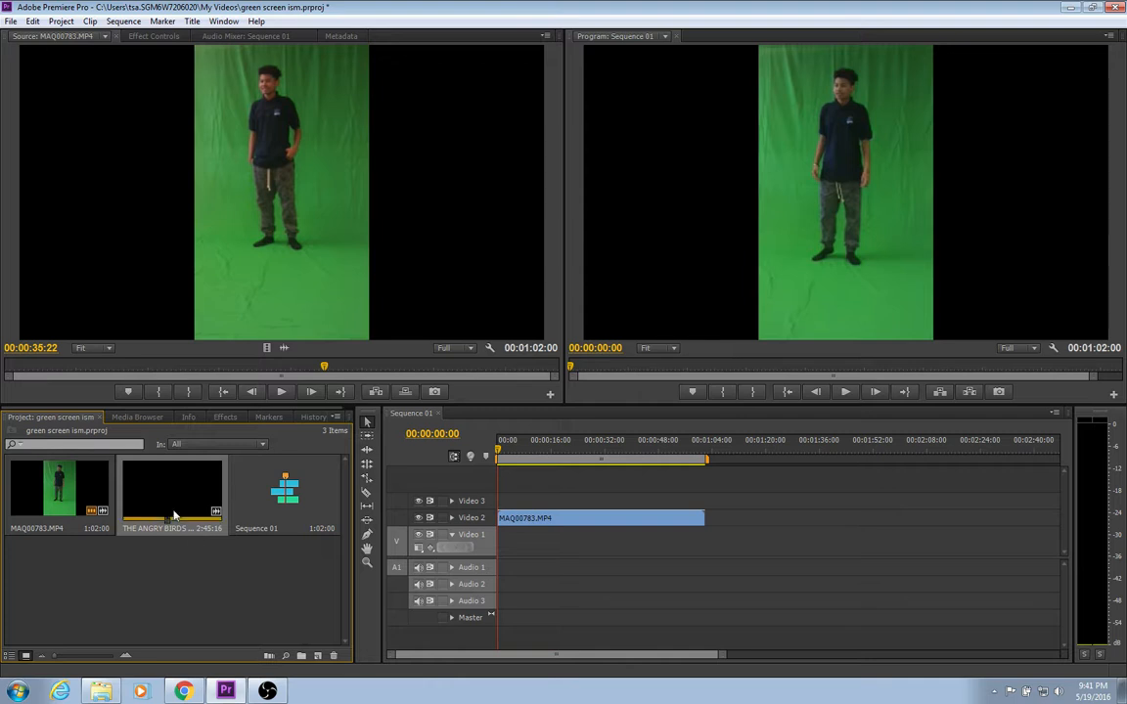
pyautogui.moveTo(171, 494); pyautogui.dragTo(494, 555)
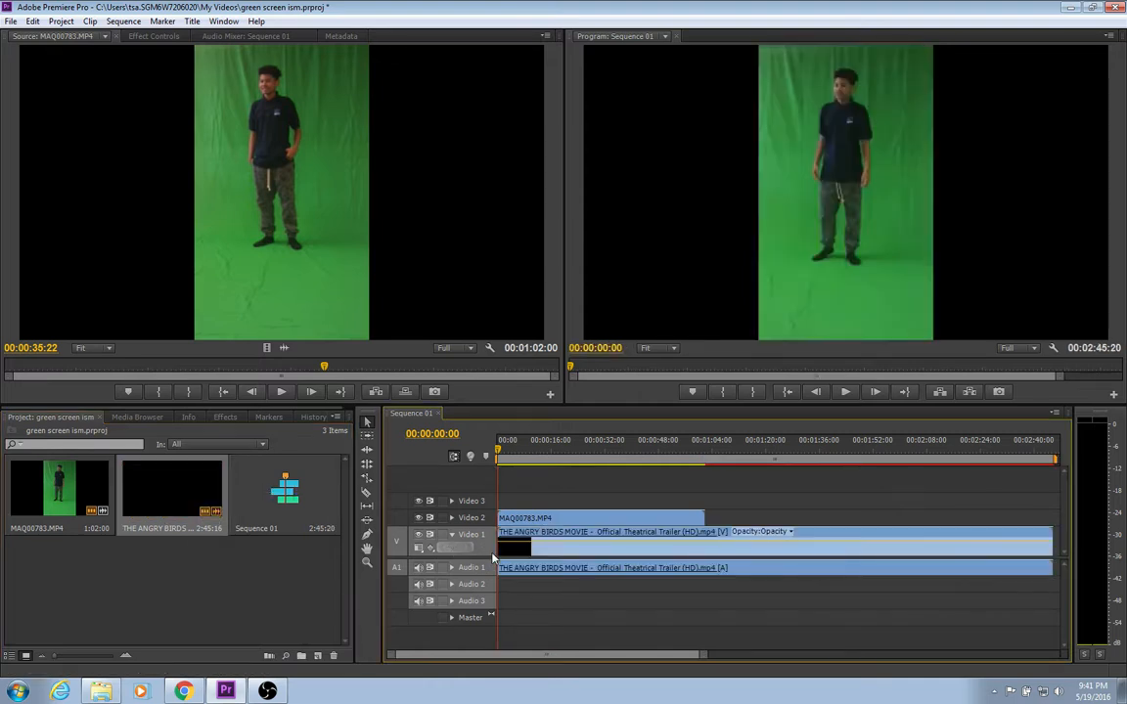
pyautogui.click(846, 392)
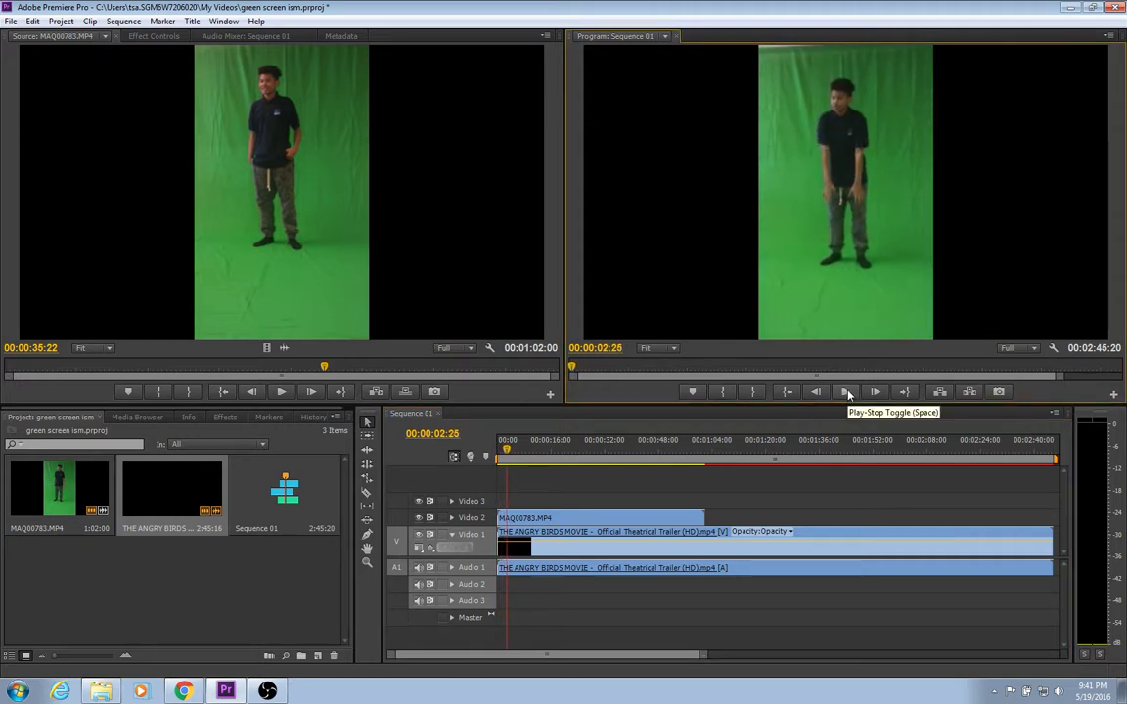
pyautogui.click(847, 392)
pyautogui.moveTo(509, 448); pyautogui.dragTo(475, 451)
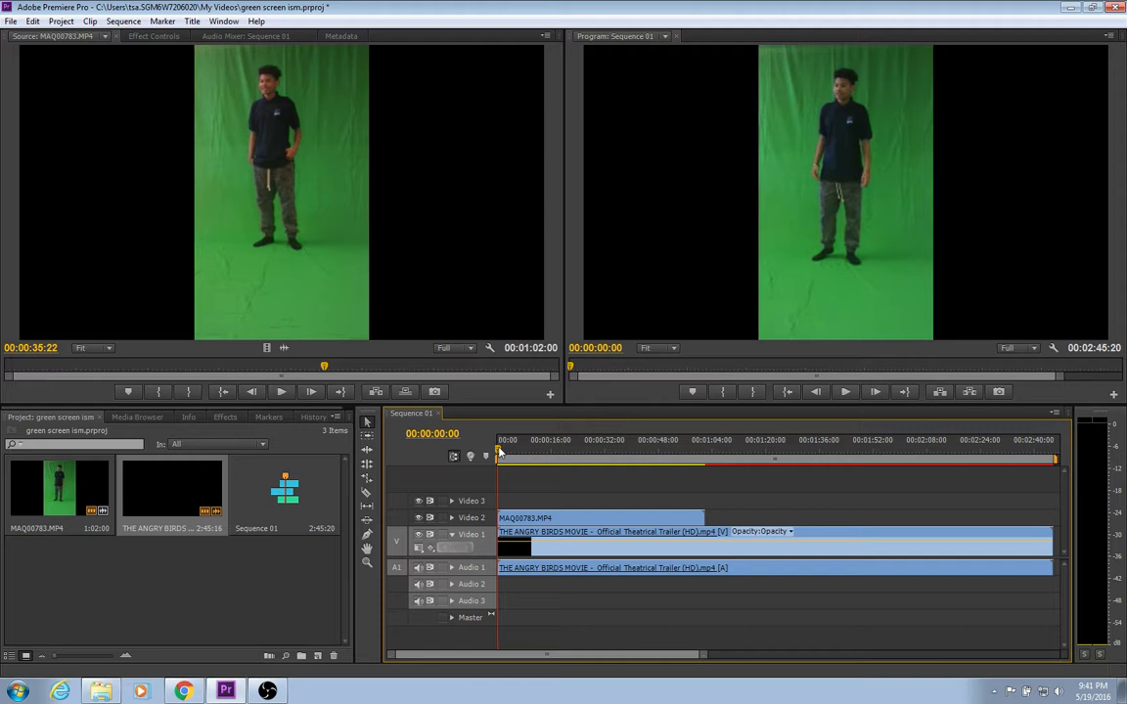
pyautogui.moveTo(499, 450); pyautogui.dragTo(528, 450)
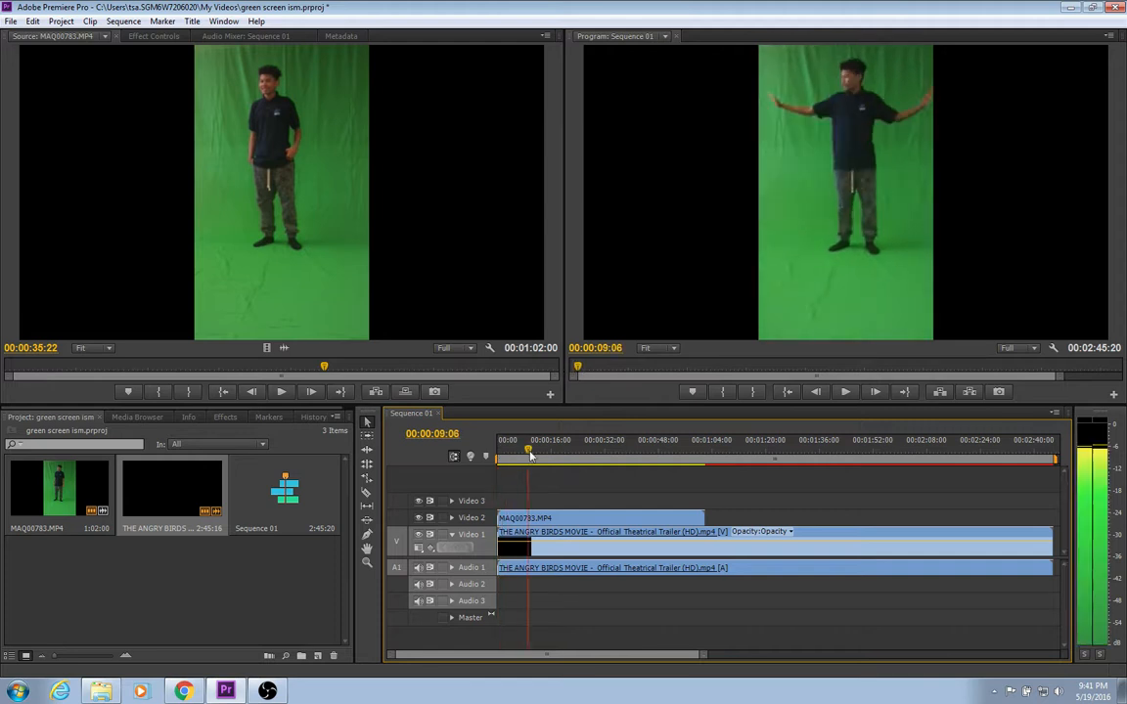
# Step: Lower the computer's speaker volume and scrub through the sequence
pyautogui.click(1058, 693)
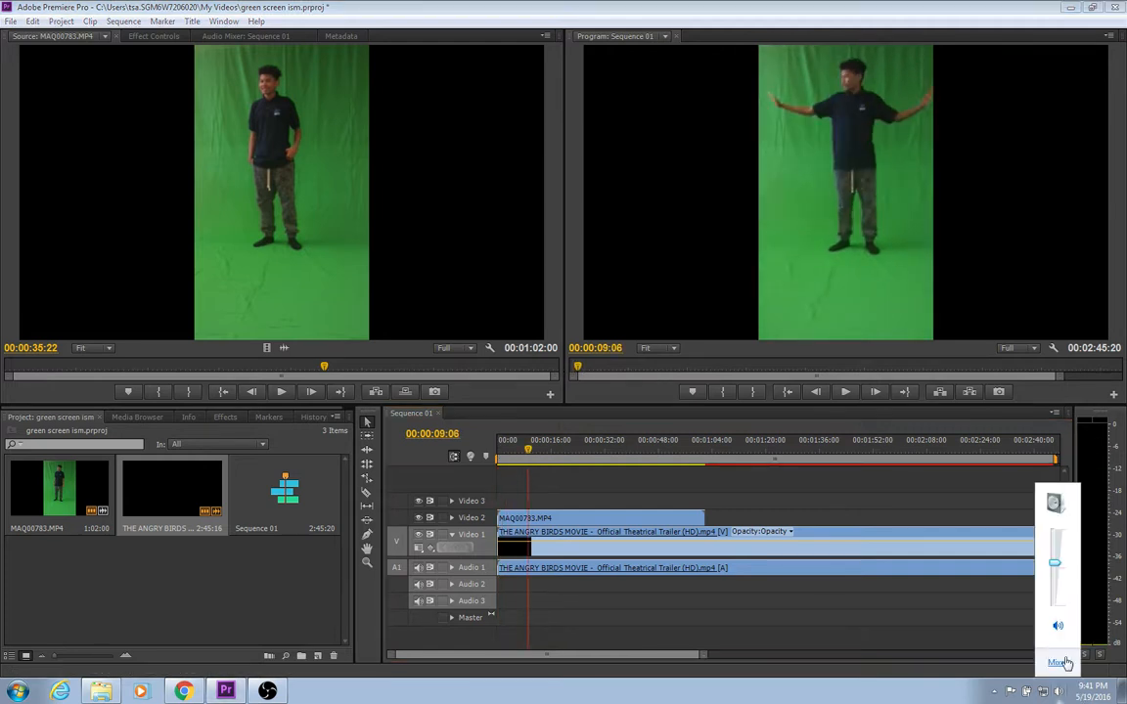
pyautogui.moveTo(1056, 544); pyautogui.dragTo(1055, 593)
pyautogui.moveTo(529, 450); pyautogui.dragTo(616, 452)
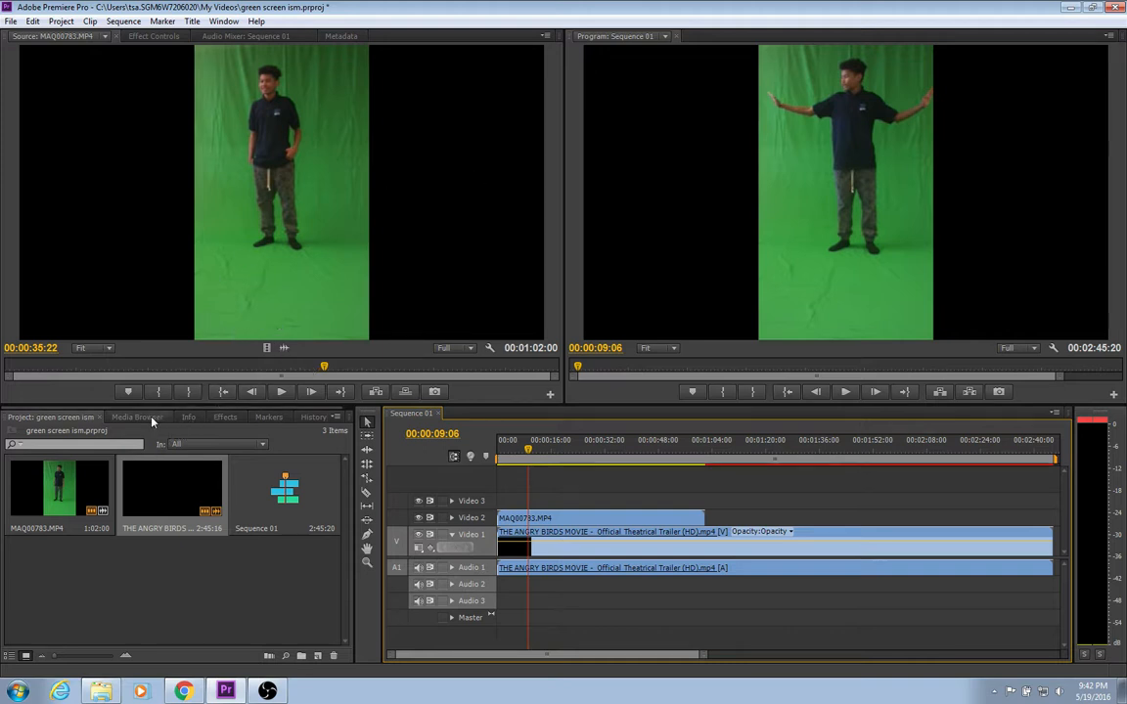
# Step: Apply the Eight-Point Garbage Matte keying effect to the MAQ00783.MP4 clip on Video 2
pyautogui.click(221, 417)
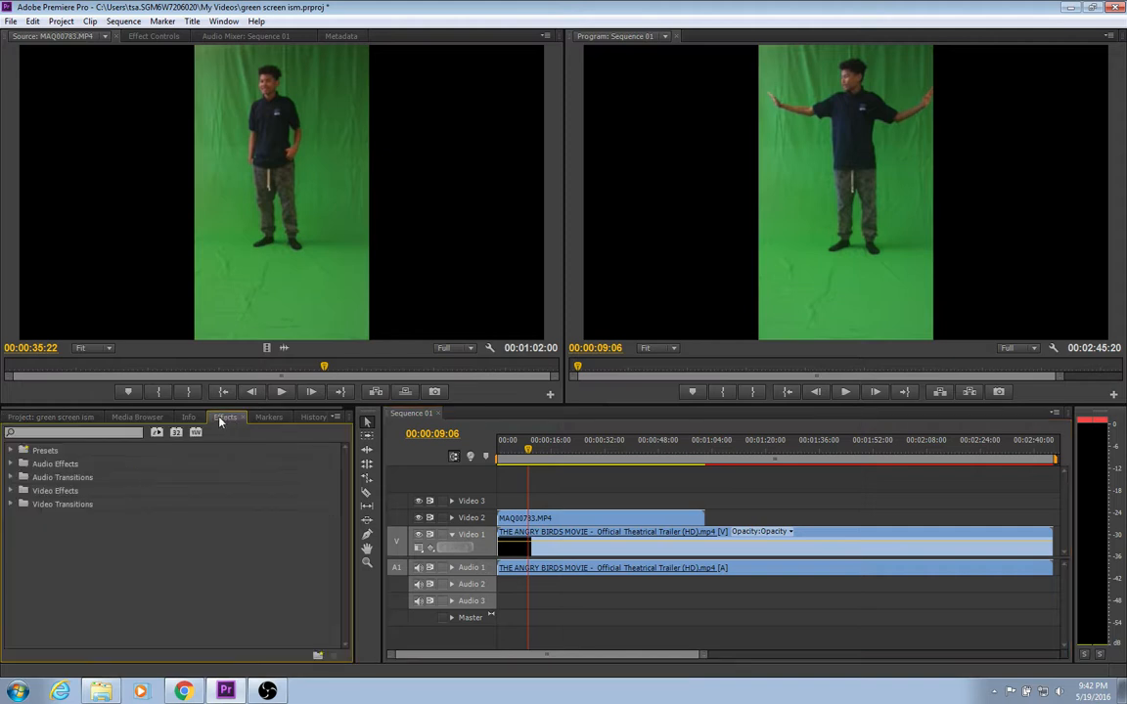
pyautogui.click(13, 492)
pyautogui.scroll(-3, 123, 530)
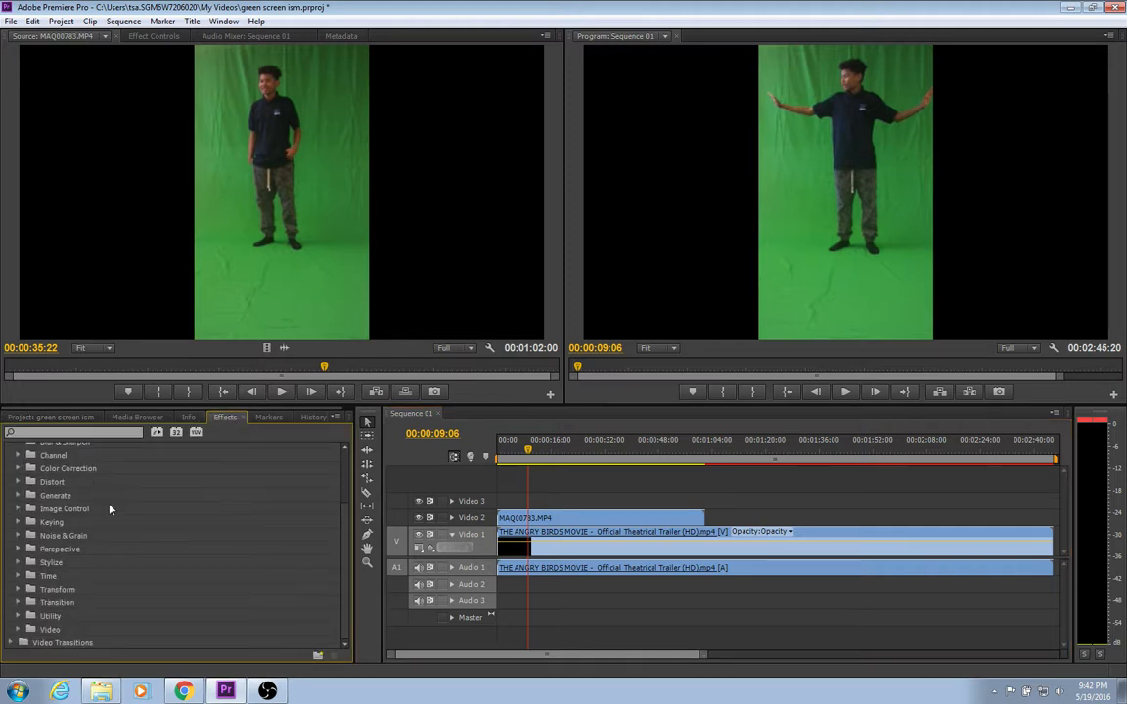
pyautogui.click(18, 523)
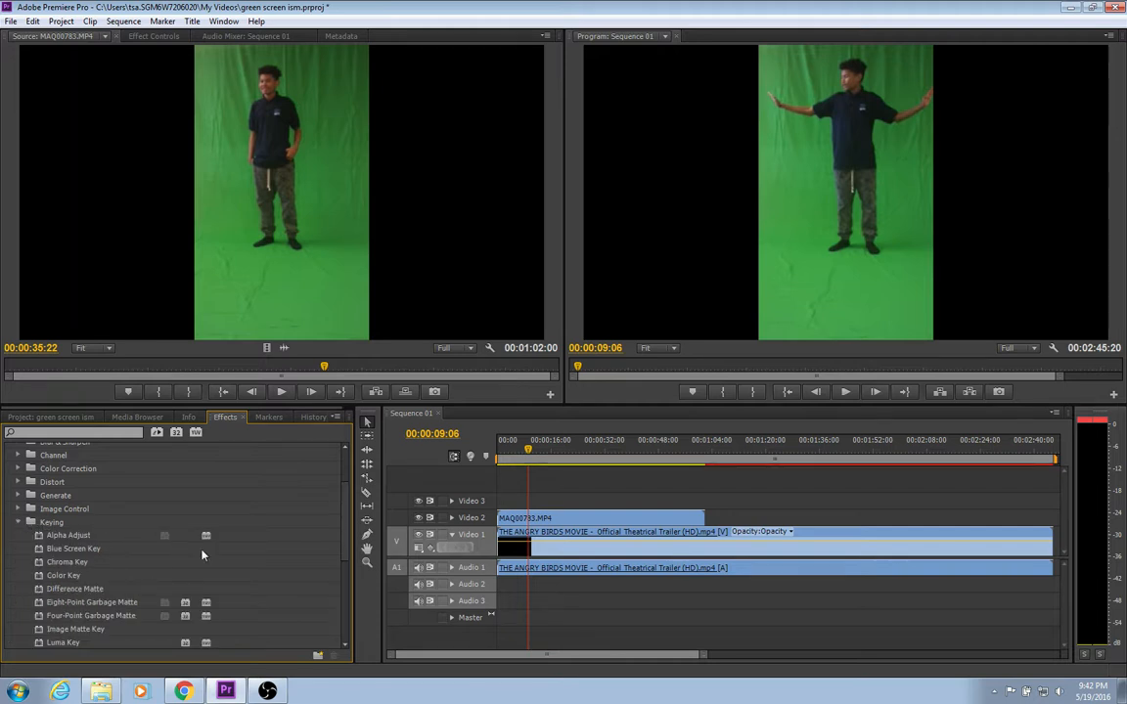
pyautogui.scroll(-2, 200, 504)
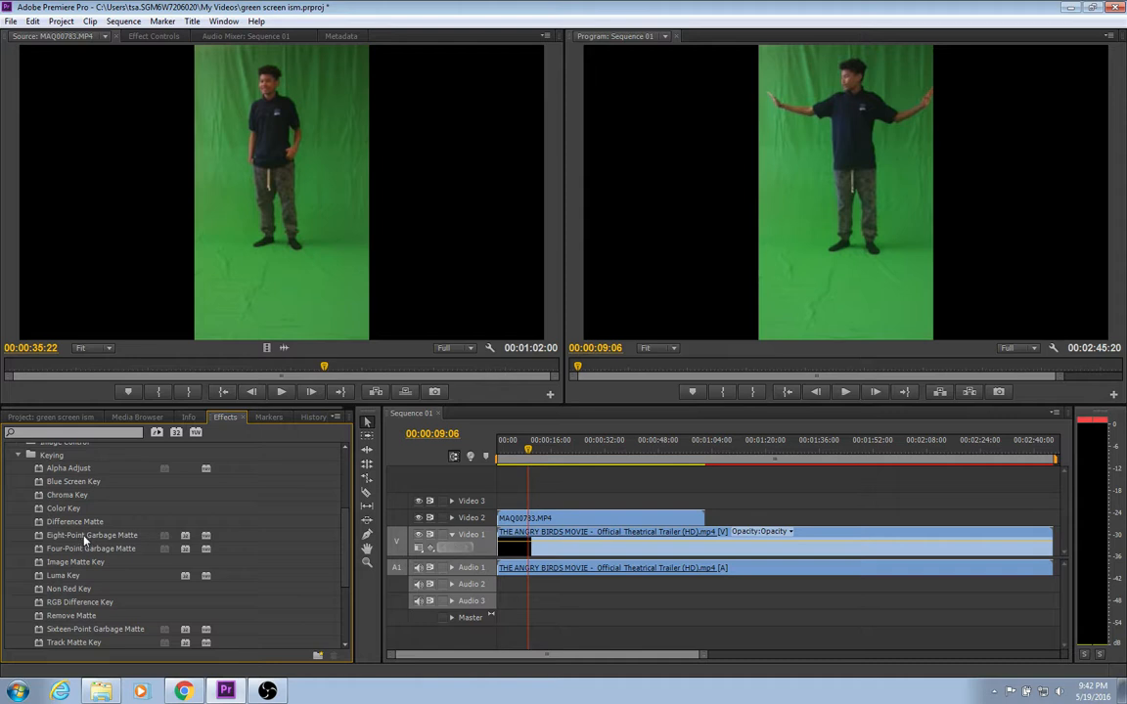
pyautogui.moveTo(83, 539); pyautogui.dragTo(552, 519)
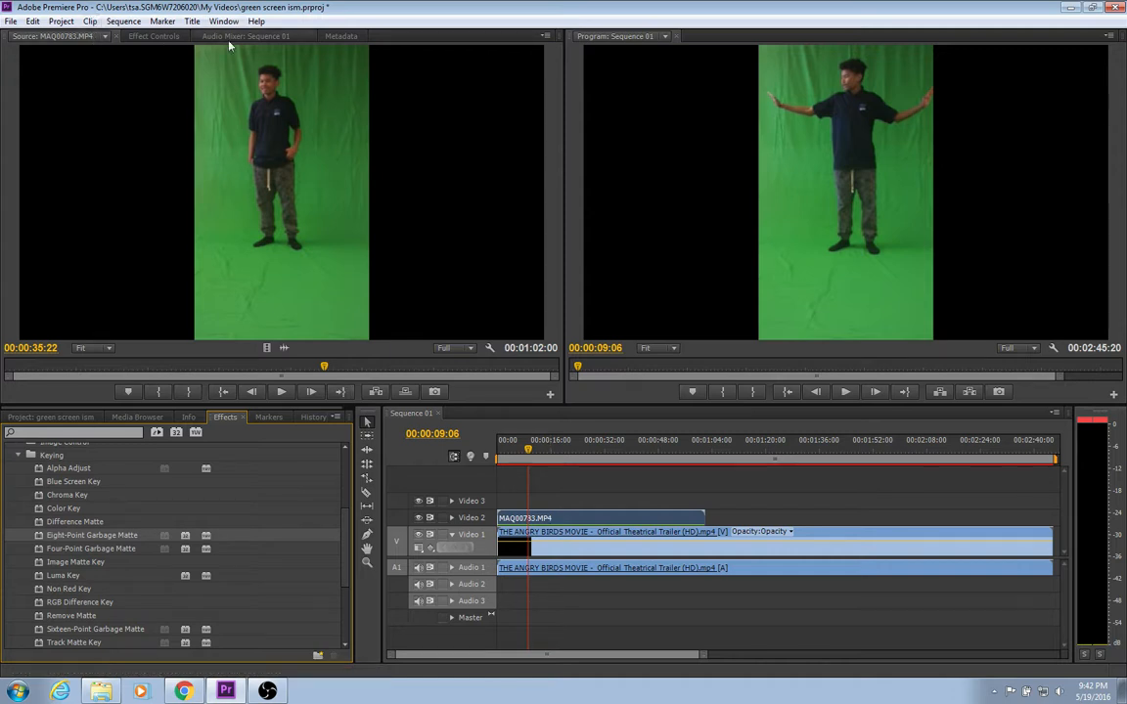
# Step: Move the garbage matte's top left vertex to about (159, 31) and its left center tangent to about (165, 119), along the green backdrop's edge
pyautogui.click(155, 36)
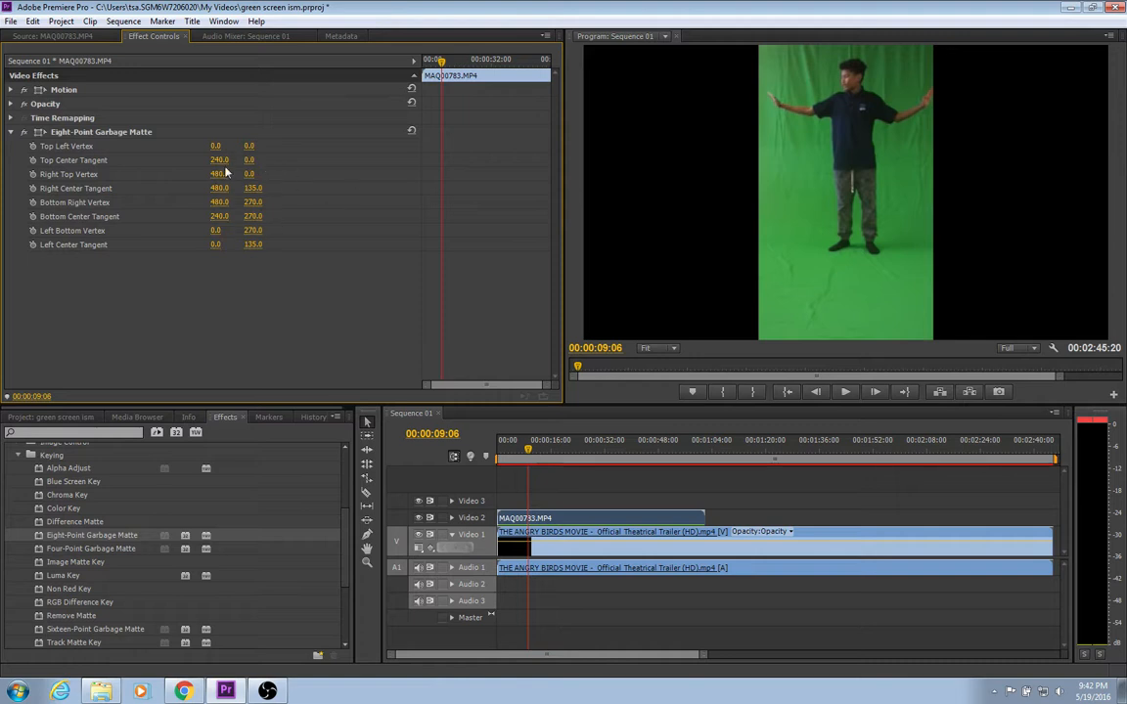
pyautogui.click(39, 134)
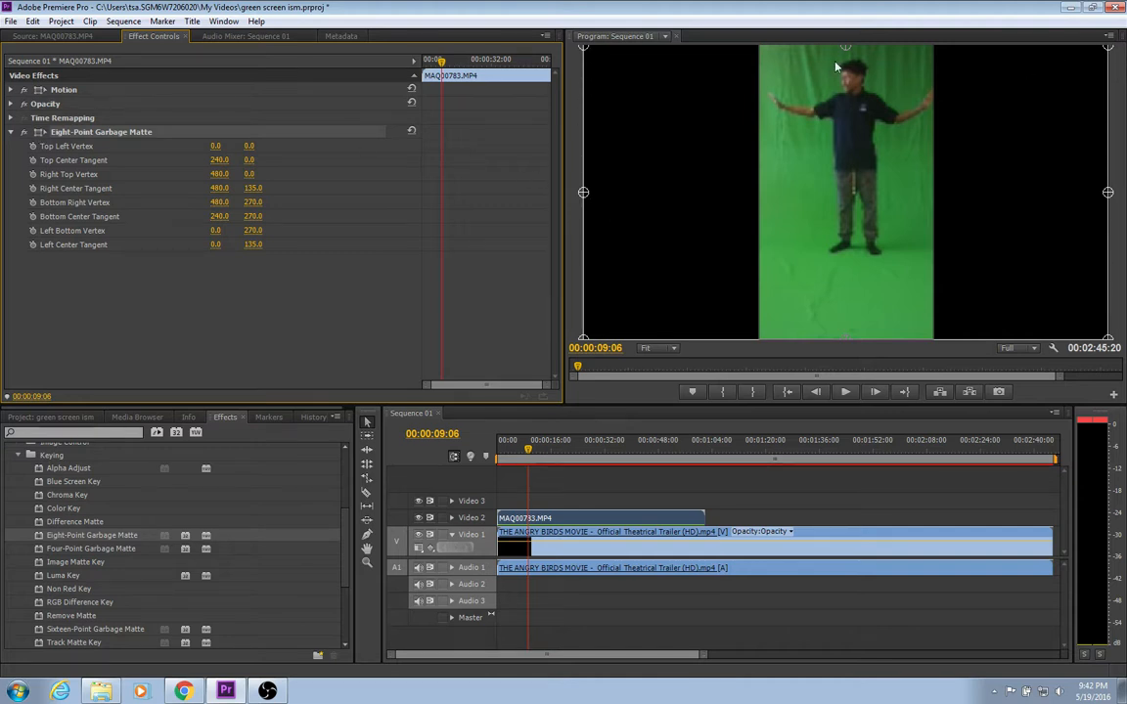
pyautogui.moveTo(584, 46); pyautogui.dragTo(685, 68)
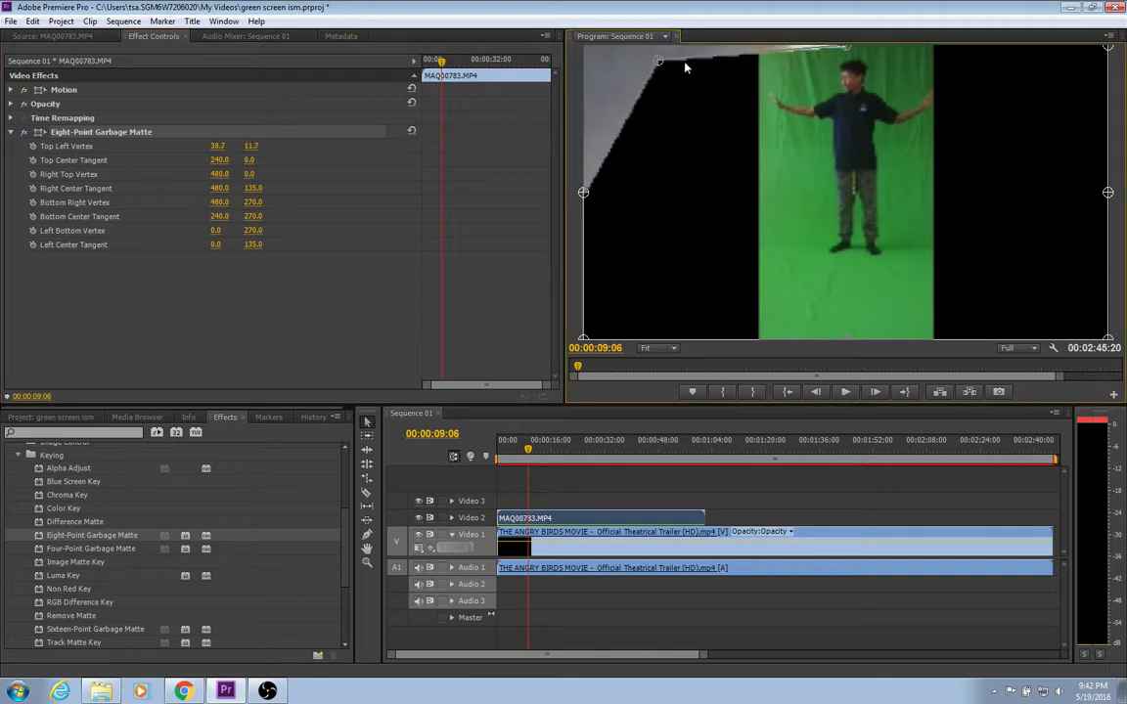
pyautogui.moveTo(684, 68); pyautogui.dragTo(758, 78)
pyautogui.moveTo(584, 192); pyautogui.dragTo(604, 193)
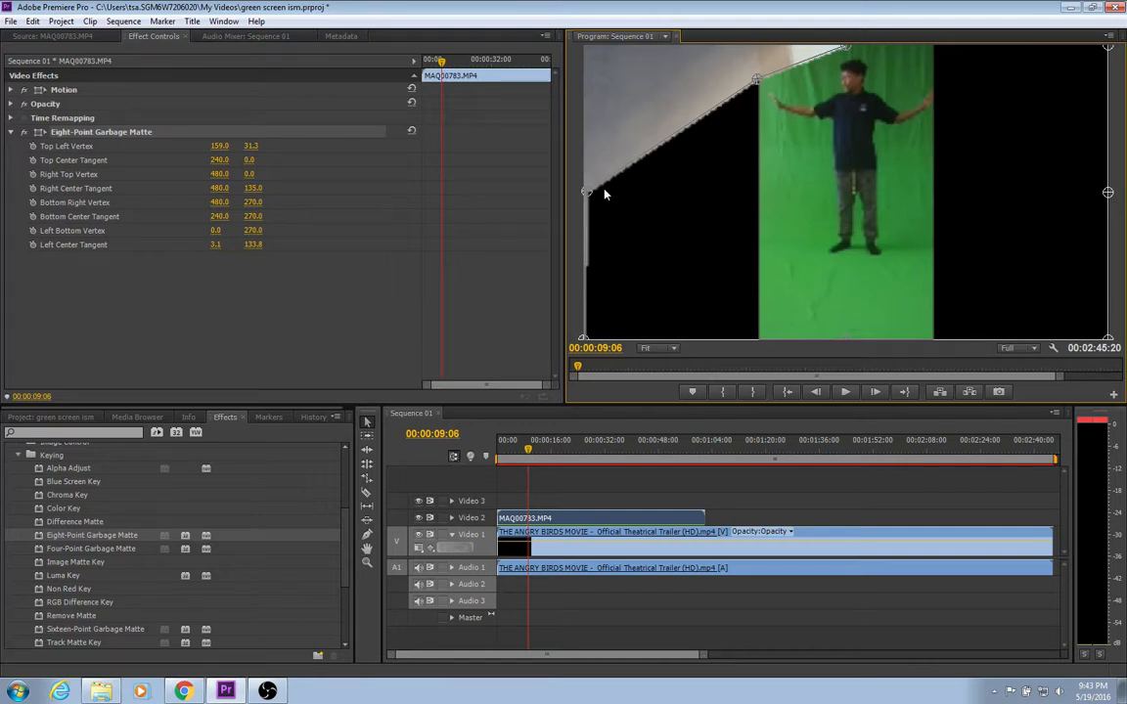
pyautogui.moveTo(586, 192); pyautogui.dragTo(768, 182)
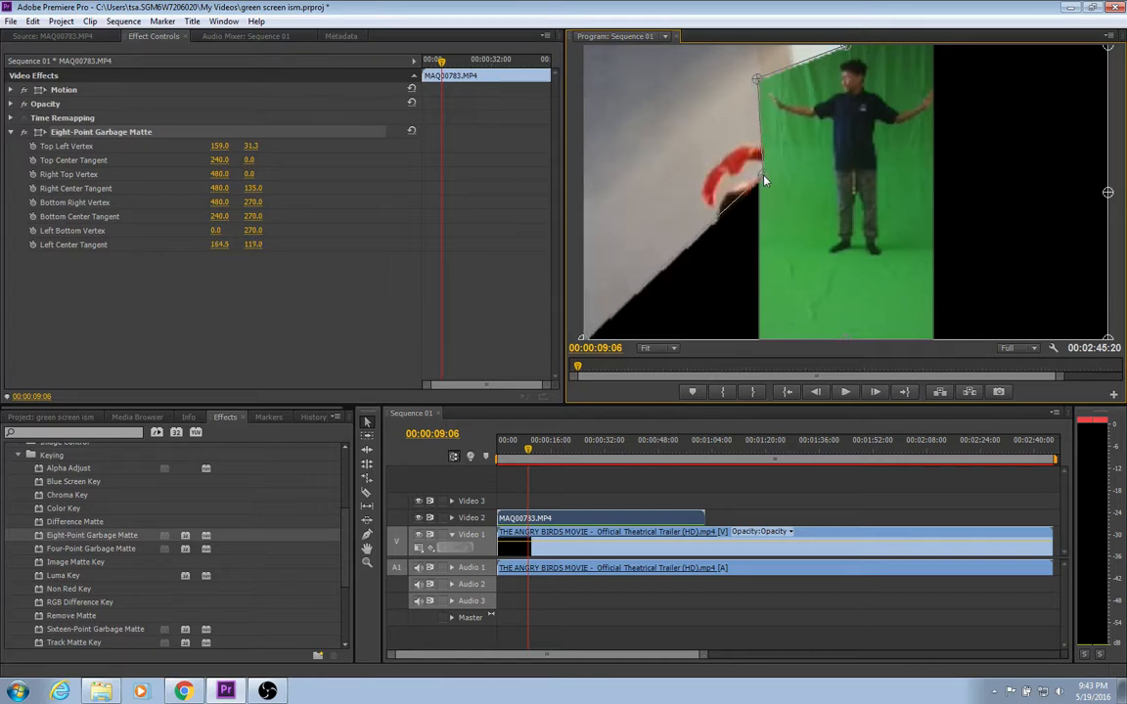
# Step: Move the matte's left bottom, bottom center, bottom right, right center and right top points to about (216, 215), (281, 212), (306, 131), (322, 64) and (320, 22)
pyautogui.moveTo(585, 338); pyautogui.dragTo(685, 305)
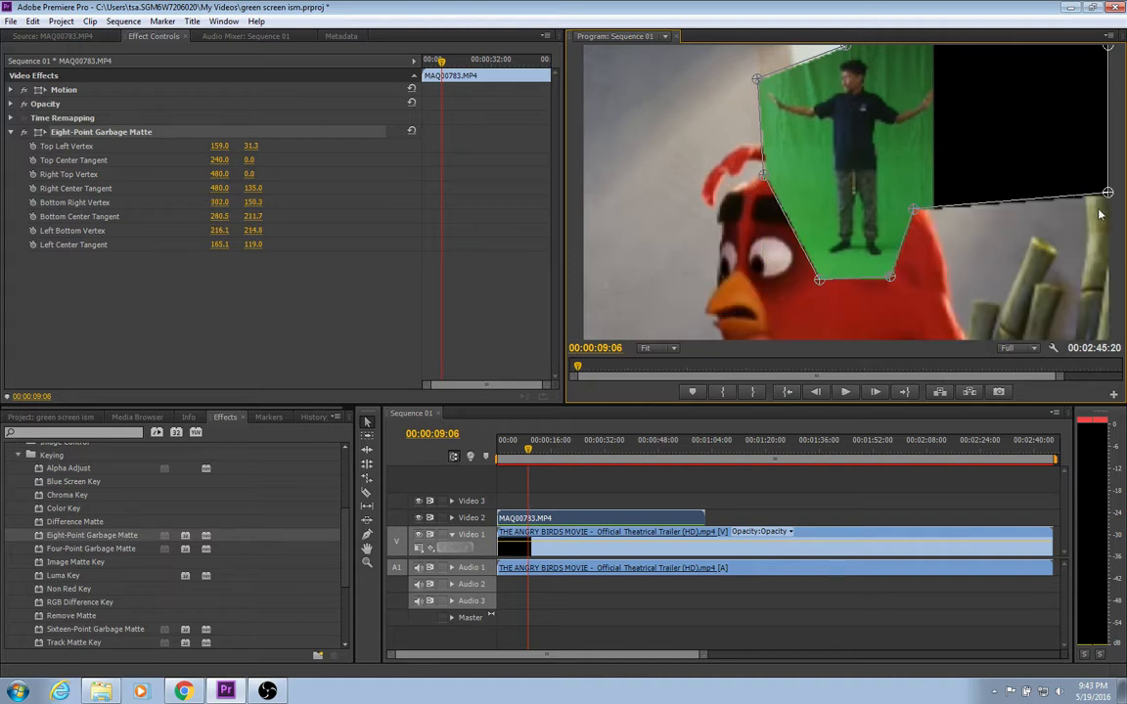
pyautogui.moveTo(994, 186); pyautogui.dragTo(935, 111)
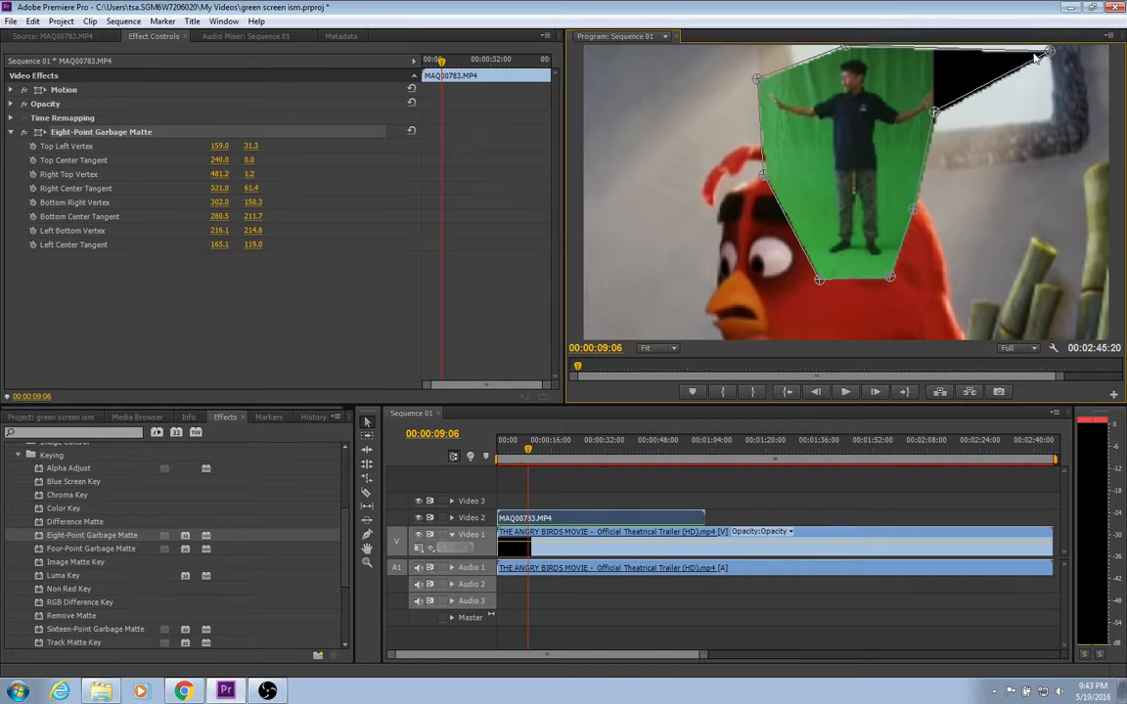
pyautogui.moveTo(1047, 51); pyautogui.dragTo(933, 70)
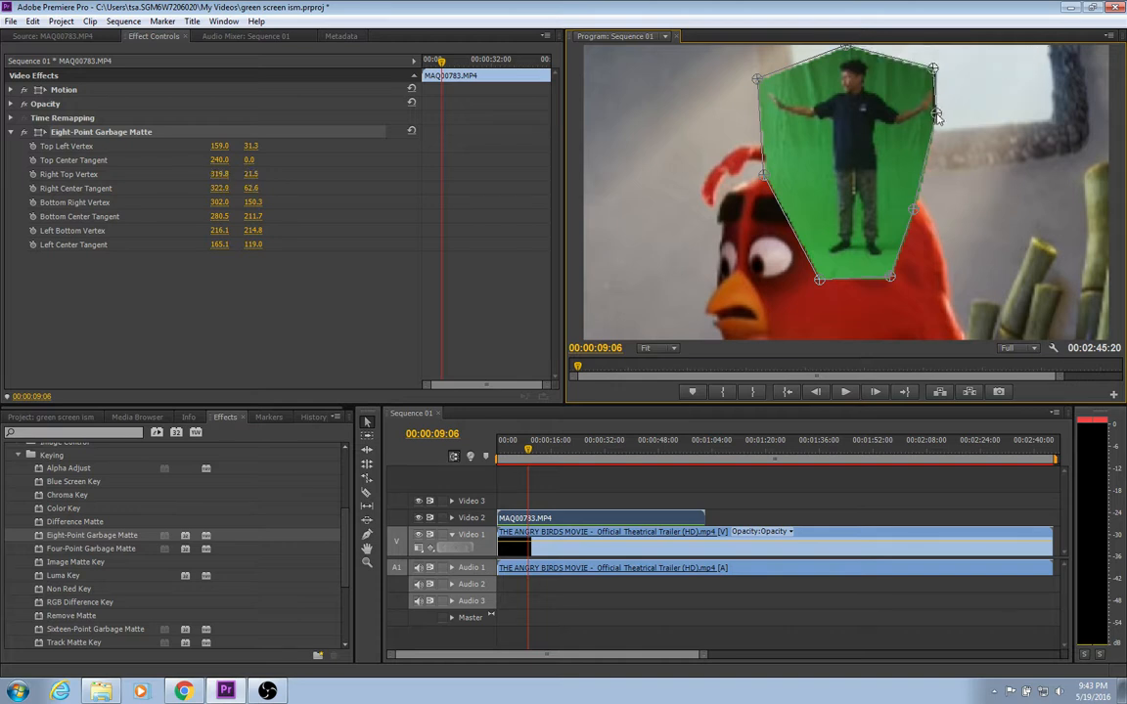
pyautogui.moveTo(936, 119); pyautogui.dragTo(935, 115)
pyautogui.moveTo(913, 212); pyautogui.dragTo(919, 193)
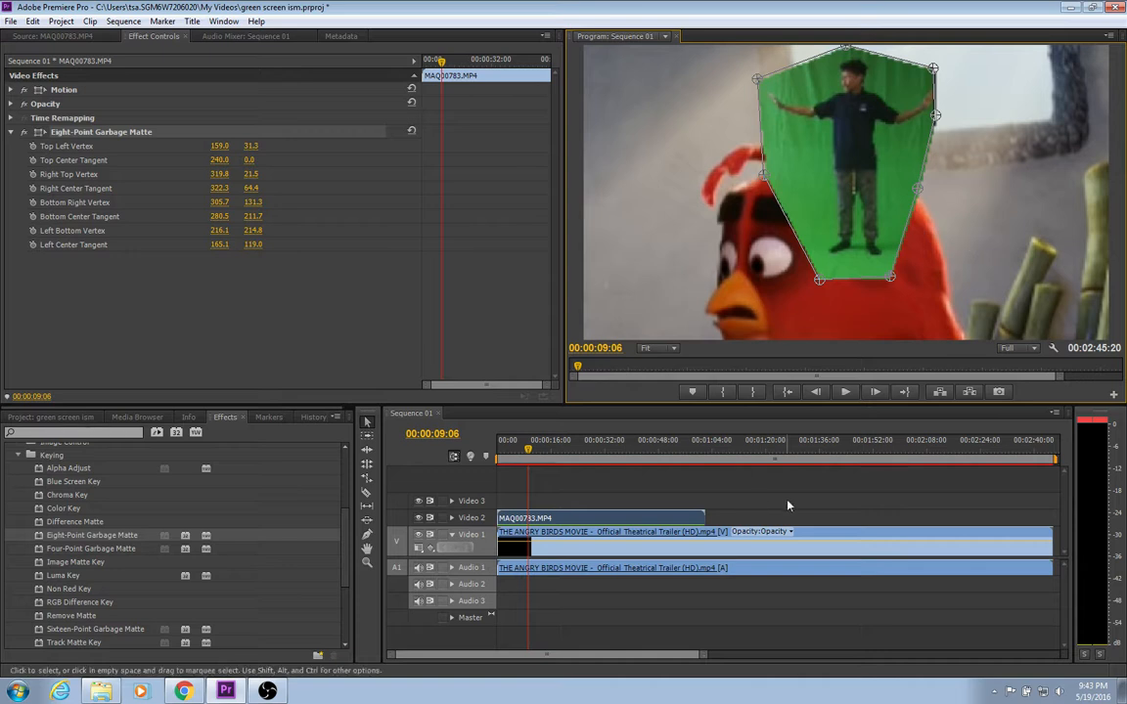
# Step: Hide Video 2 and scale the Angry Birds trailer on Video 1 to the frame size
pyautogui.click(417, 517)
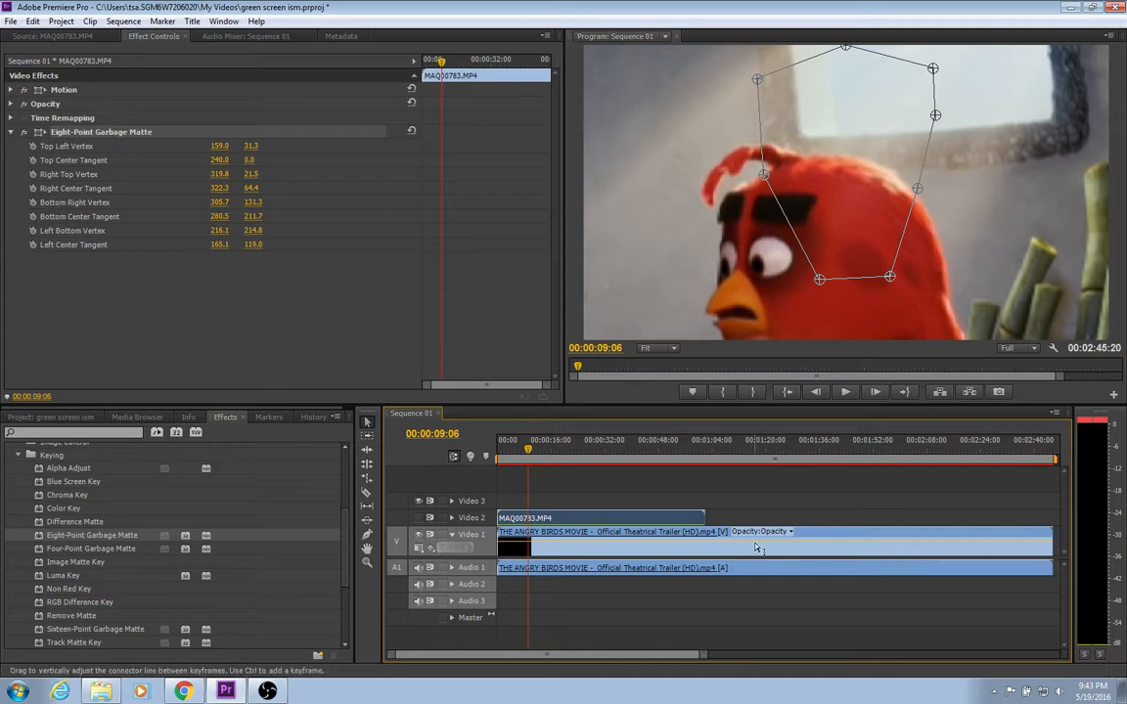
pyautogui.rightClick(798, 551)
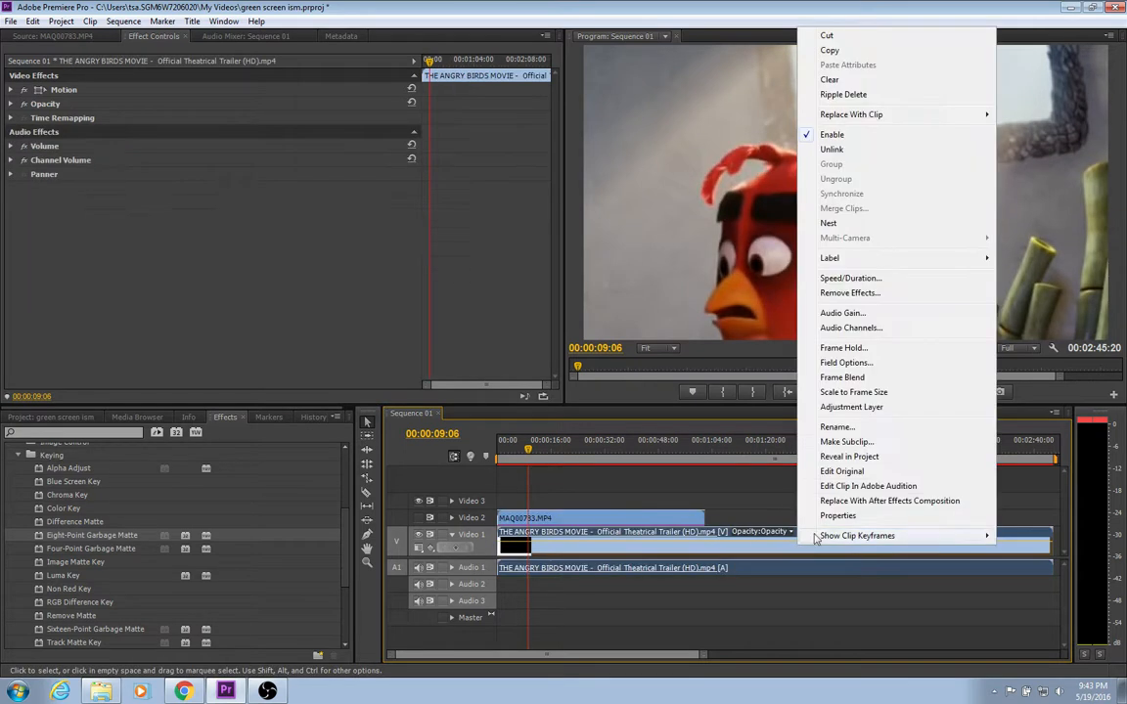
pyautogui.click(874, 396)
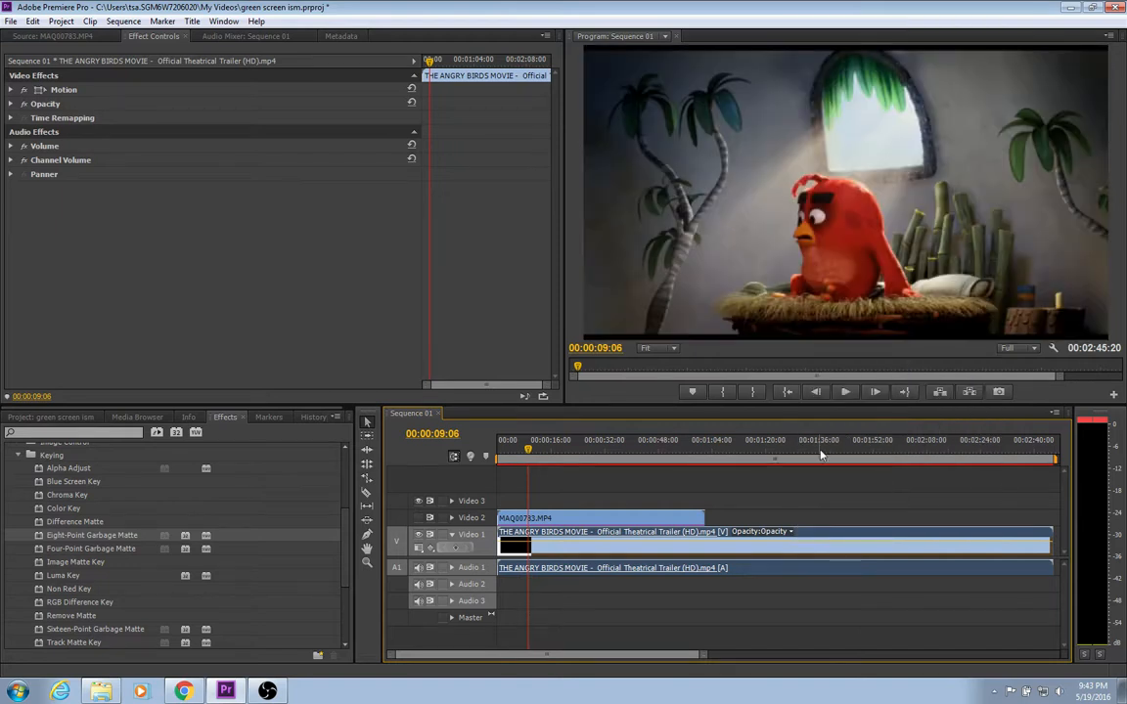
# Step: Make Video 2 visible again, preview the sequence from near its beginning and return the playhead to 00:00:00:00
pyautogui.moveTo(531, 463); pyautogui.dragTo(501, 458)
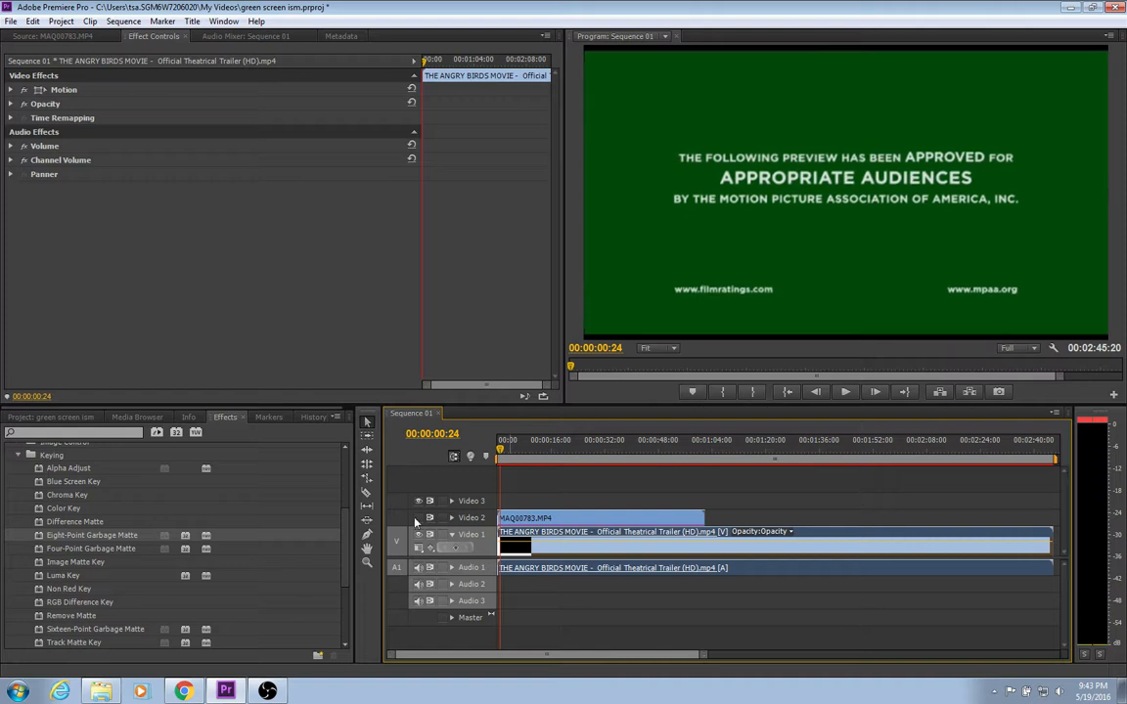
pyautogui.click(844, 392)
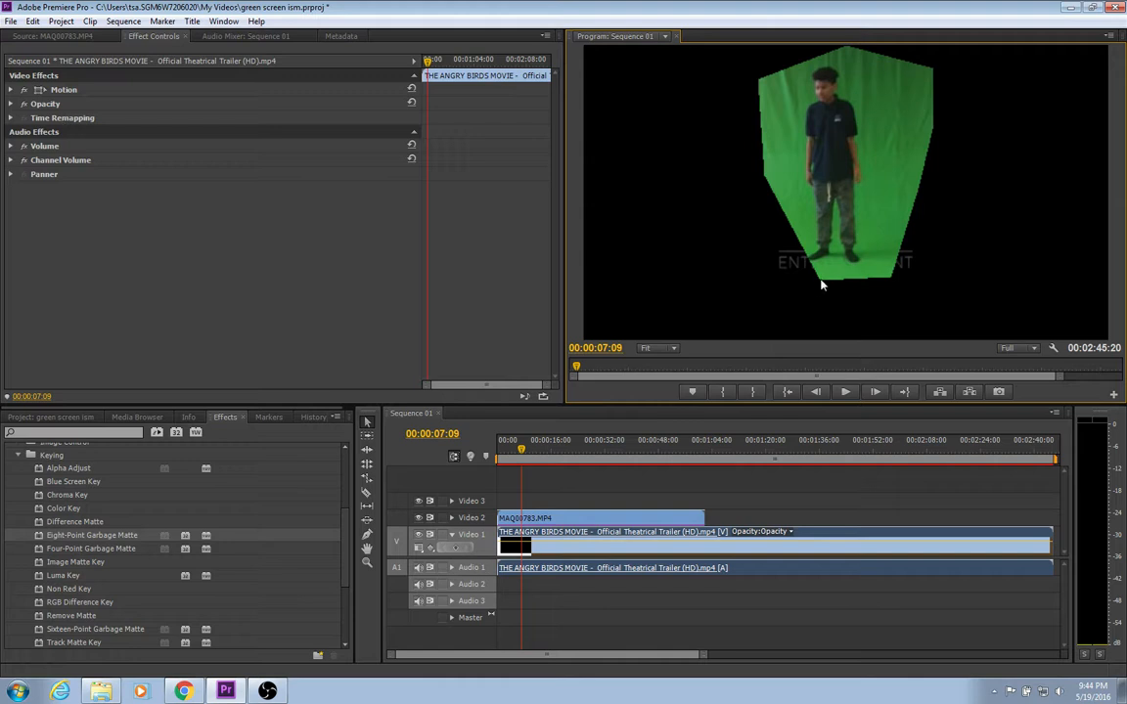
pyautogui.press('Home')
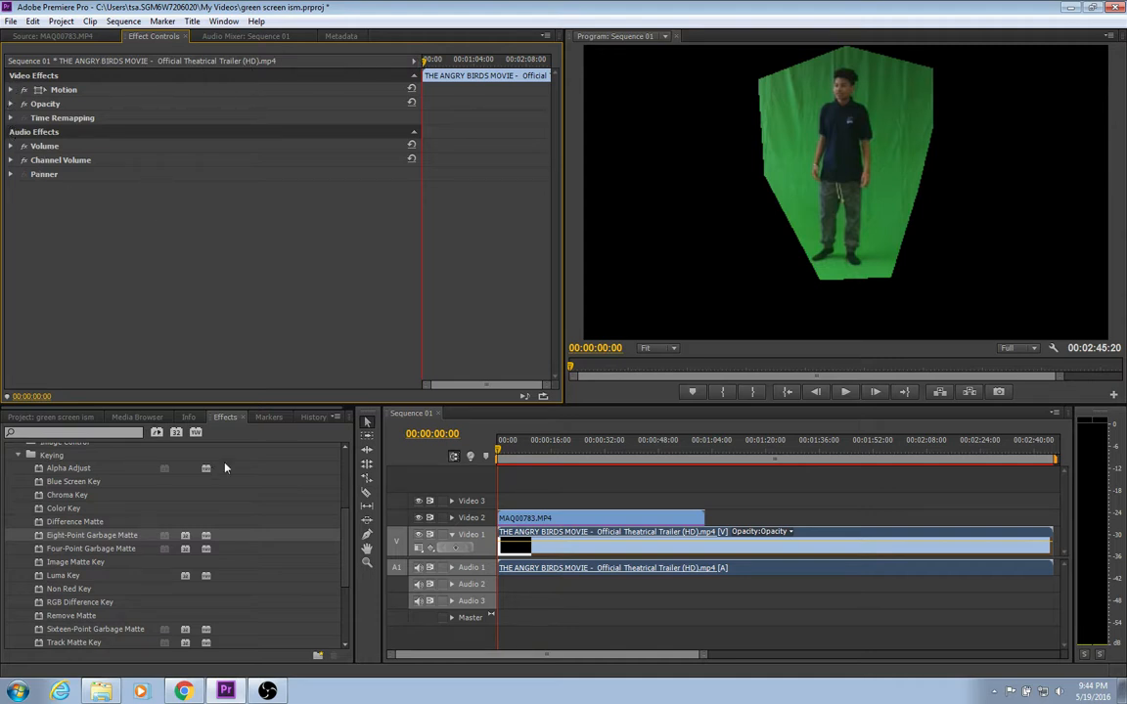
# Step: Expand the Motion, Opacity and Time Remapping settings of the Angry Birds trailer clip
pyautogui.click(106, 537)
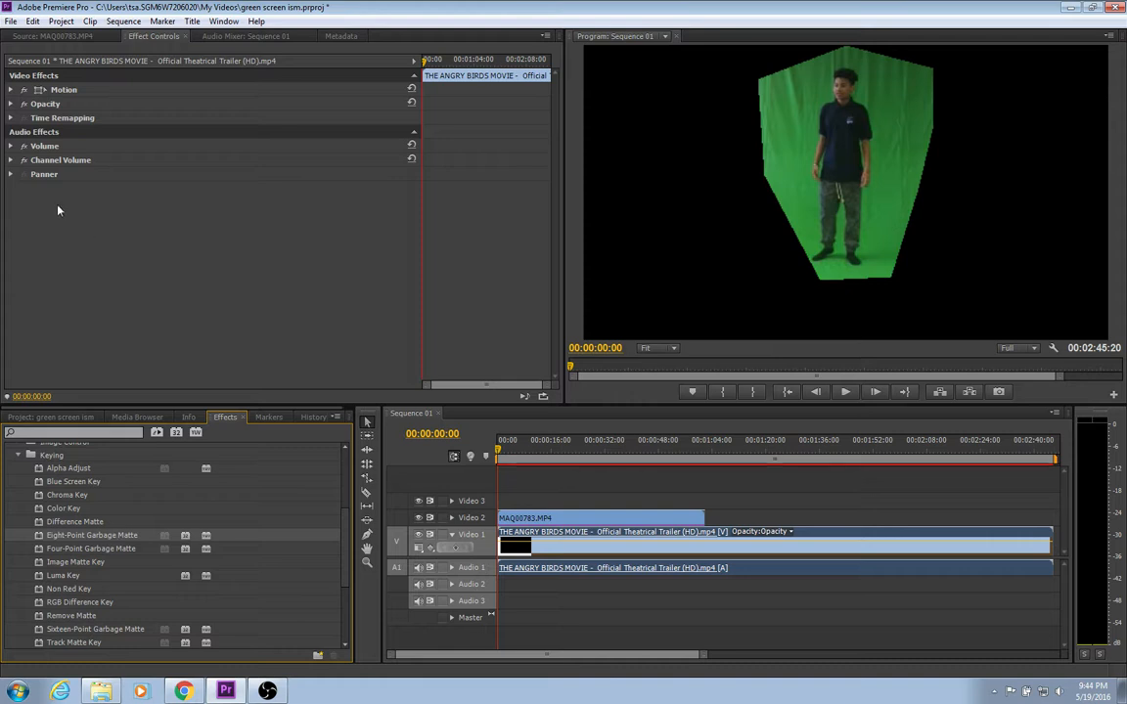
pyautogui.click(10, 117)
pyautogui.click(10, 104)
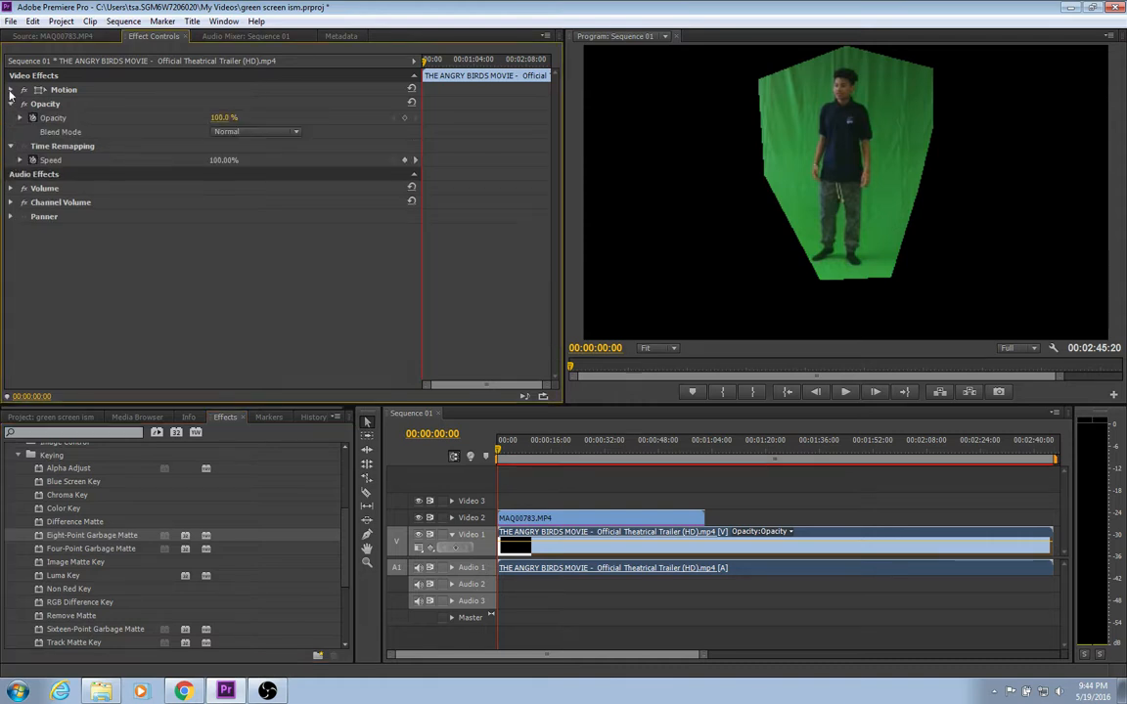
pyautogui.click(10, 89)
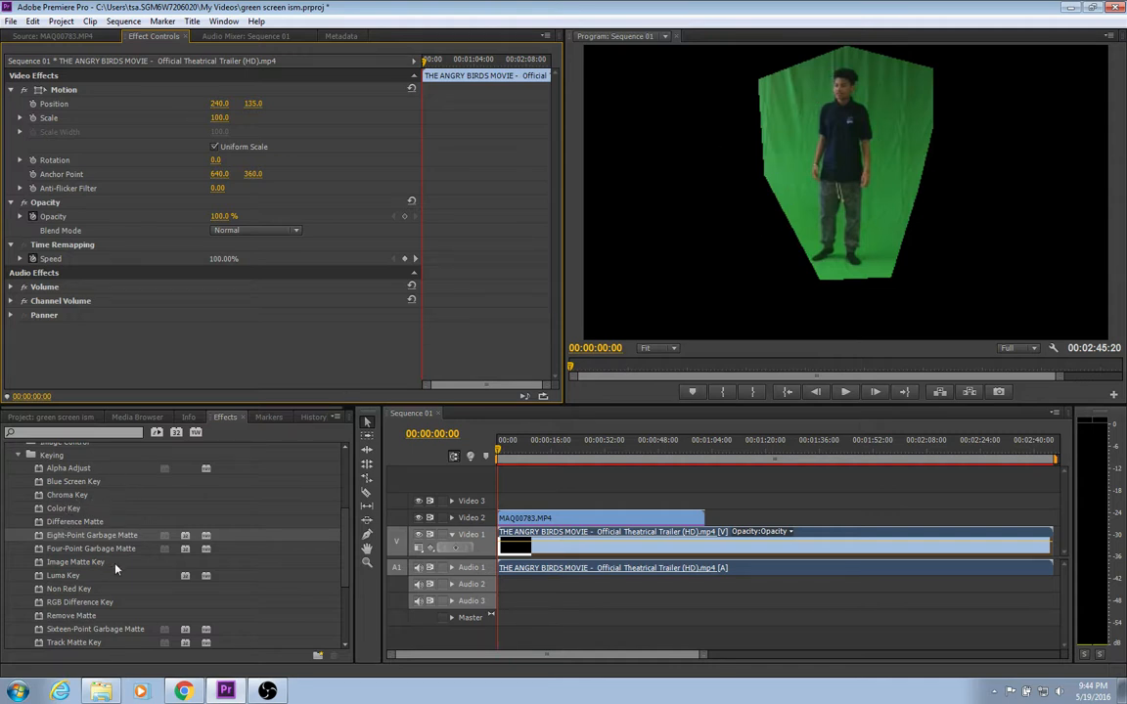
# Step: Apply the Ultra Key keying effect to the MAQ00783.MP4 clip on Video 2
pyautogui.scroll(-3, 114, 568)
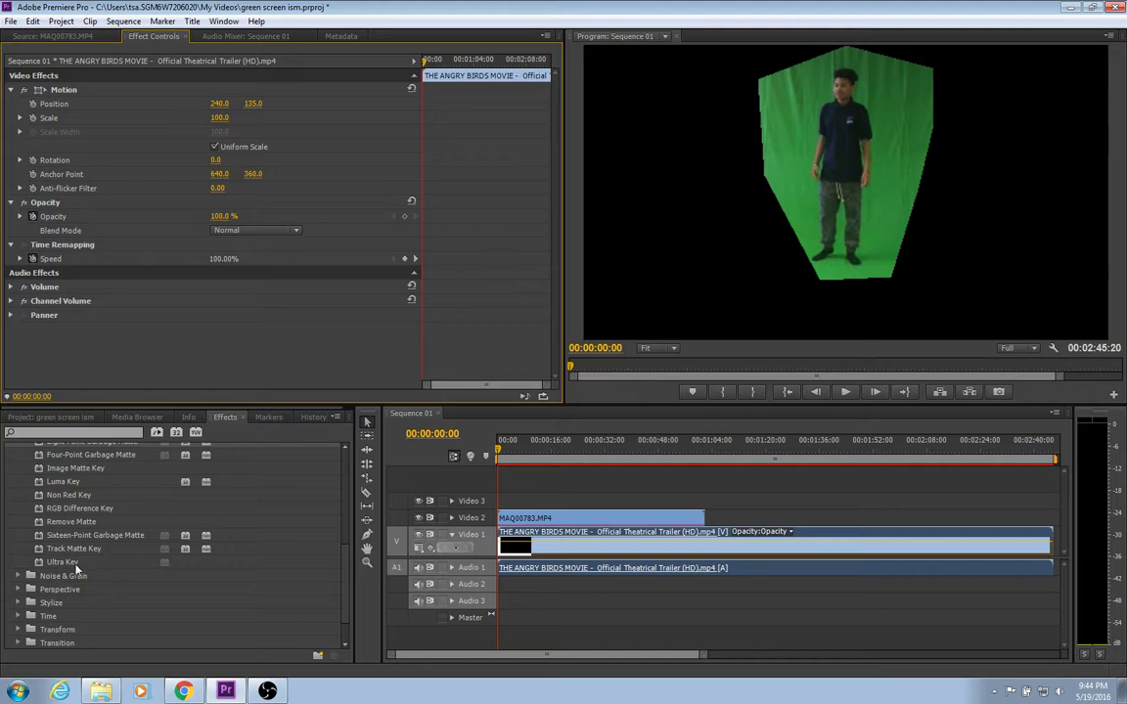
pyautogui.scroll(2, 127, 557)
pyautogui.scroll(3, 142, 553)
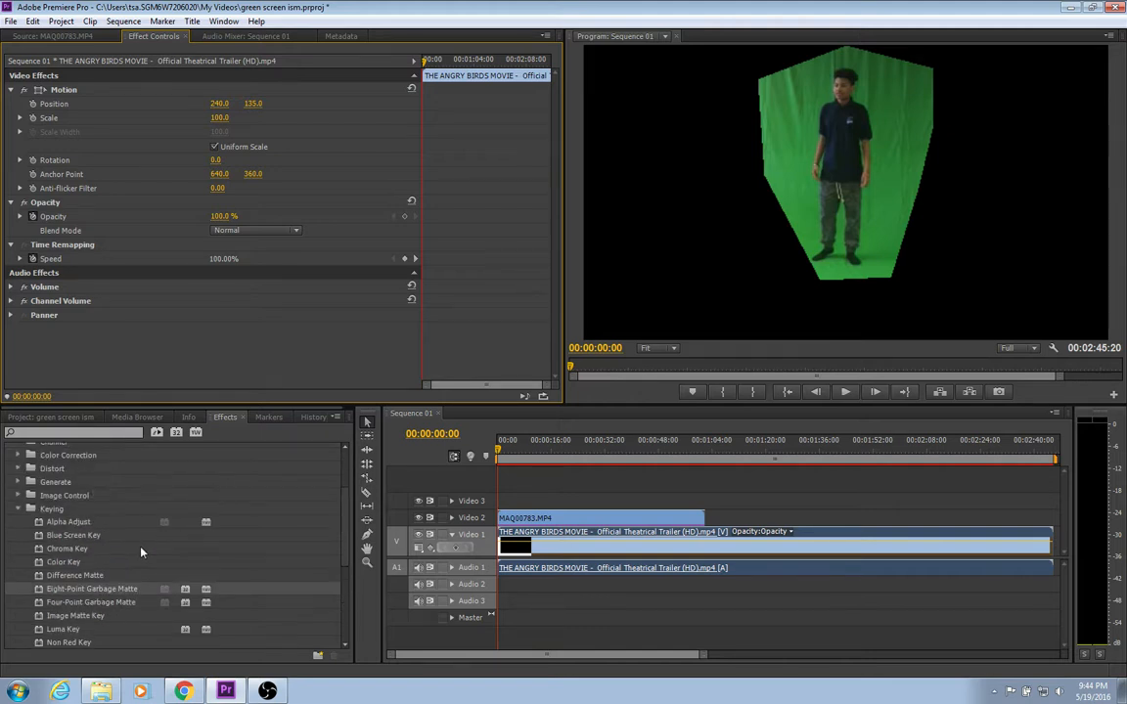
pyautogui.scroll(-5, 88, 543)
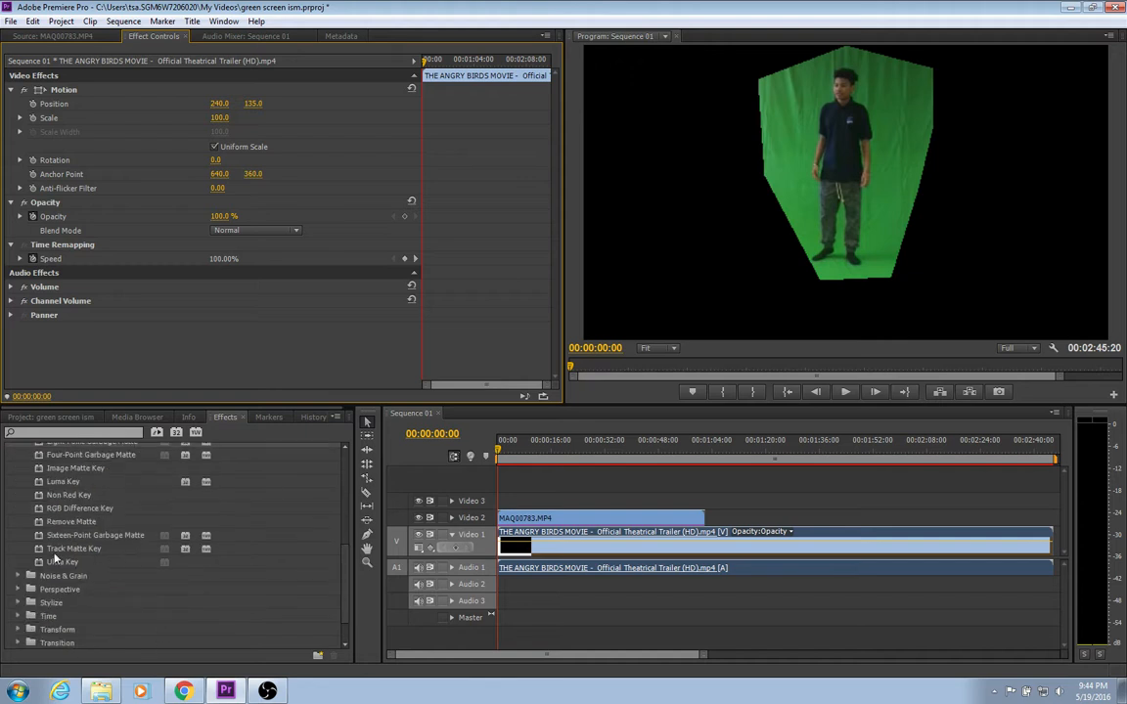
pyautogui.moveTo(56, 561); pyautogui.dragTo(575, 519)
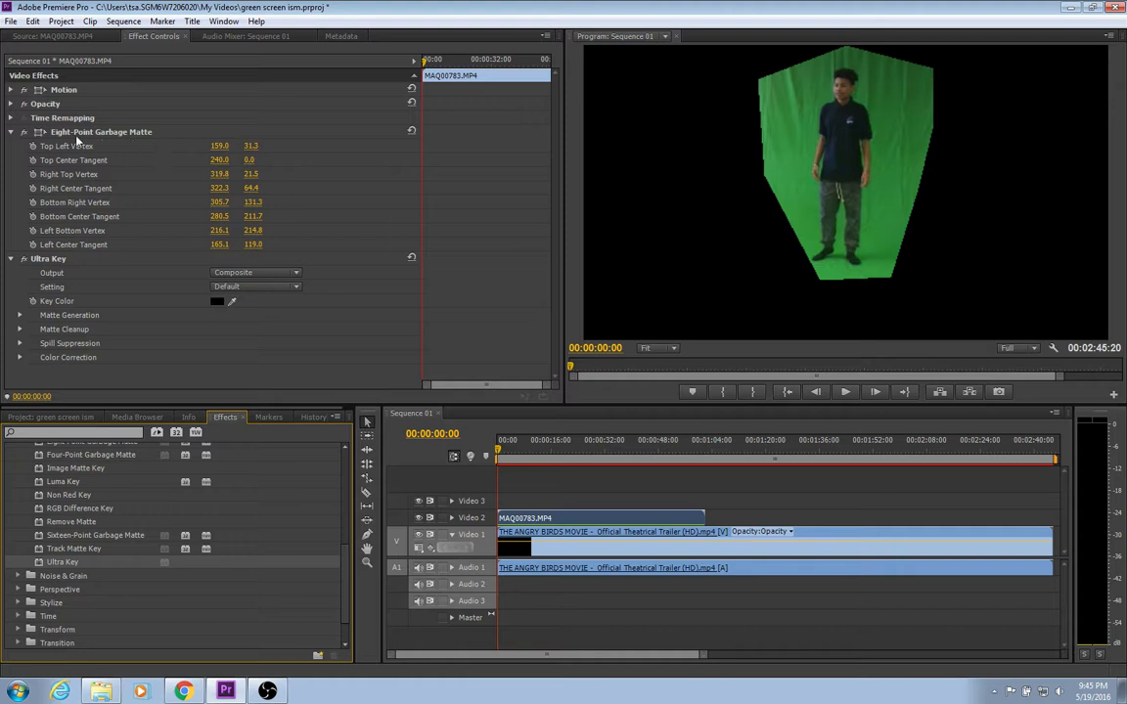
# Step: Move the garbage matte's left bottom vertex outward to about (199, 214), beside the person's feet
pyautogui.click(40, 131)
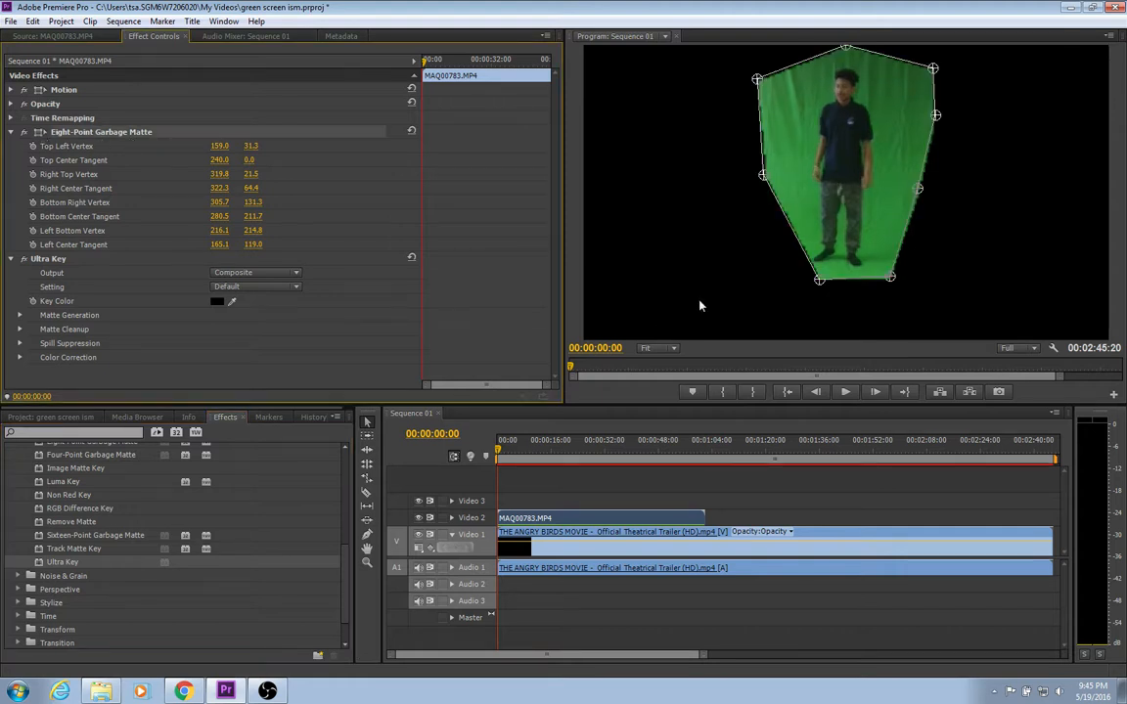
pyautogui.moveTo(810, 282); pyautogui.dragTo(800, 278)
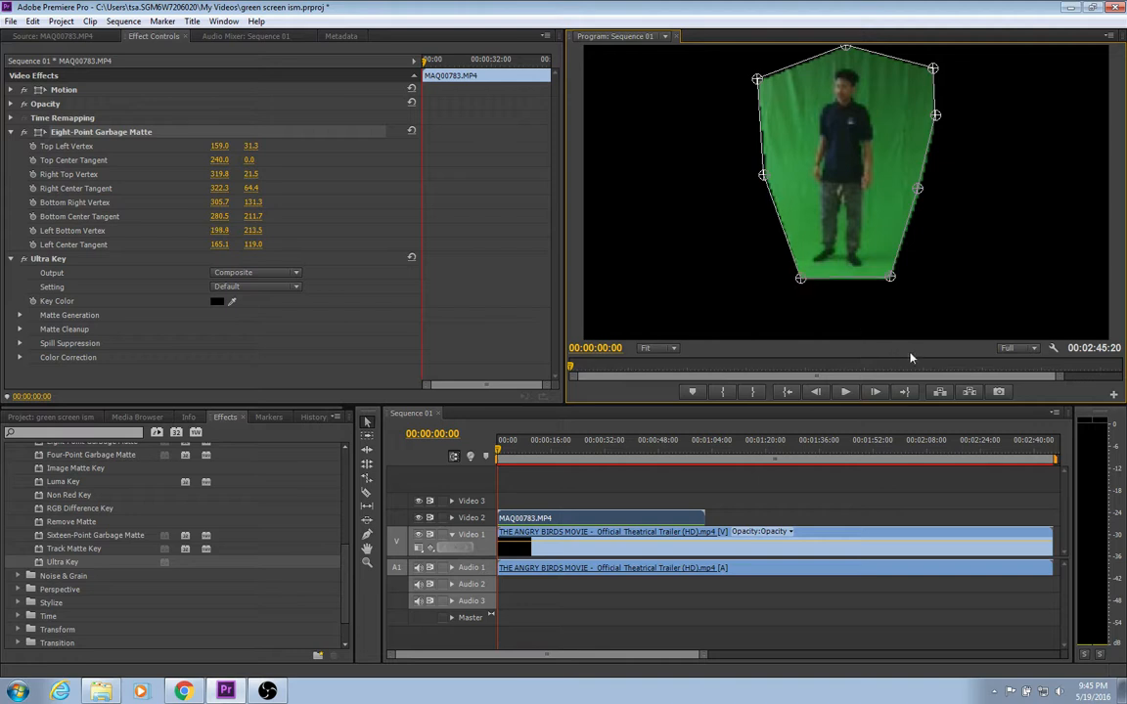
# Step: Sample the green backdrop beside the person as the Ultra Key color and play the sequence to 00:00:08:06
pyautogui.click(50, 259)
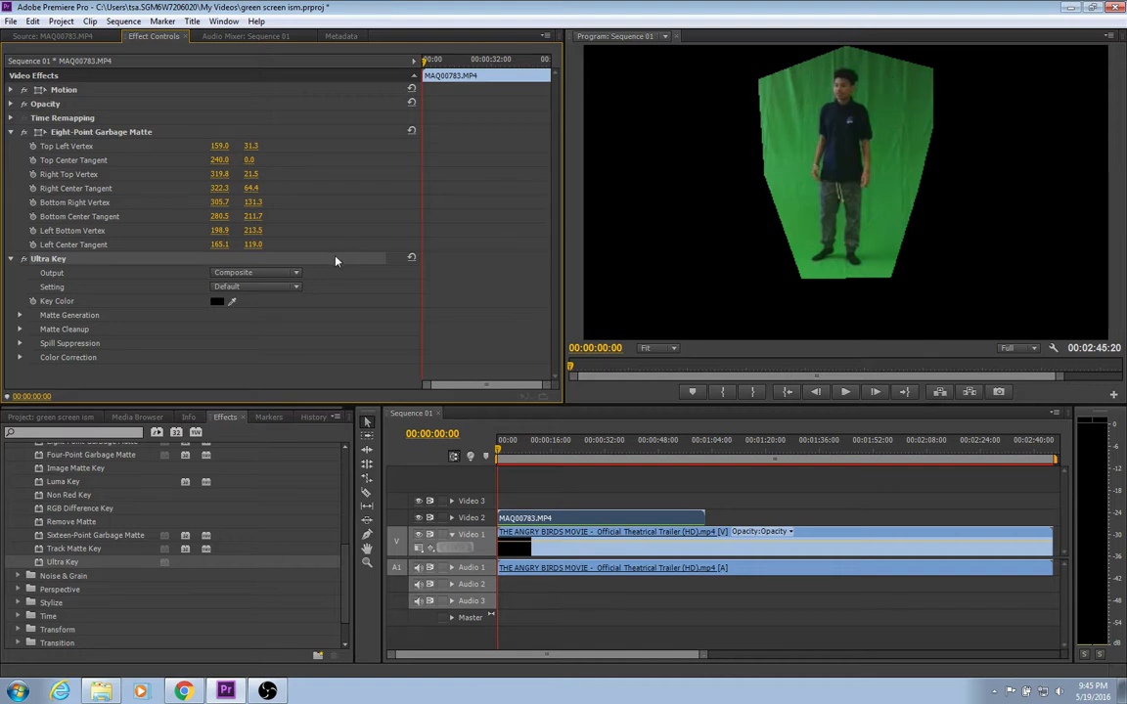
pyautogui.click(232, 302)
pyautogui.click(773, 137)
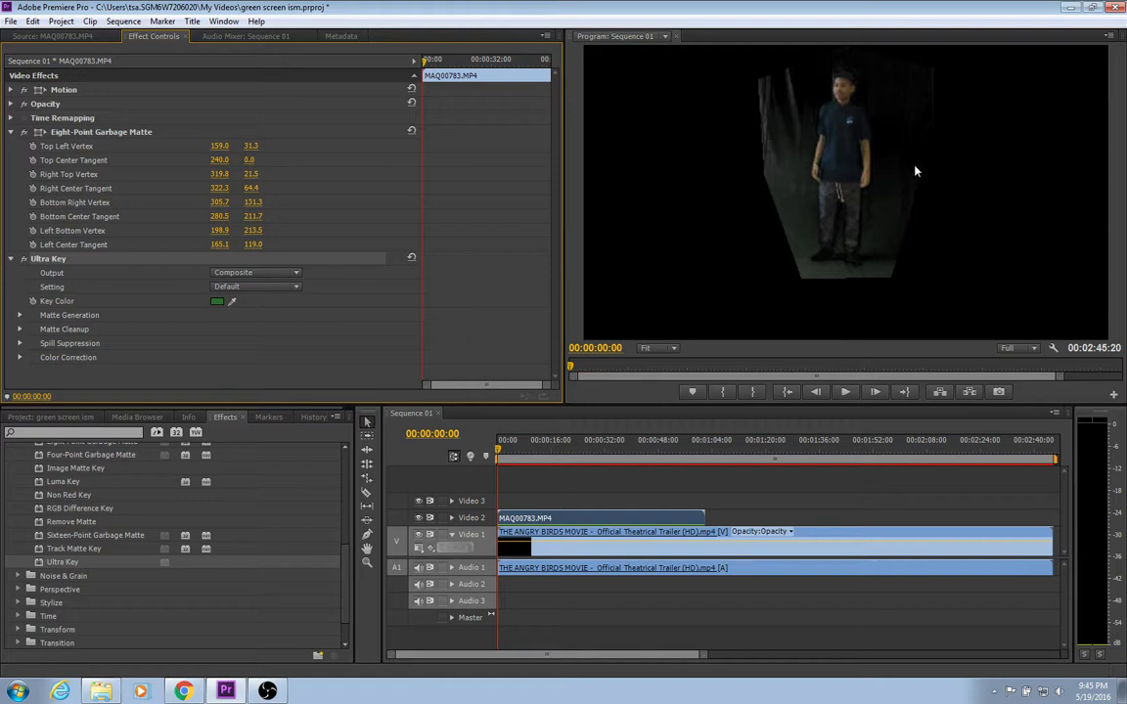
pyautogui.click(846, 392)
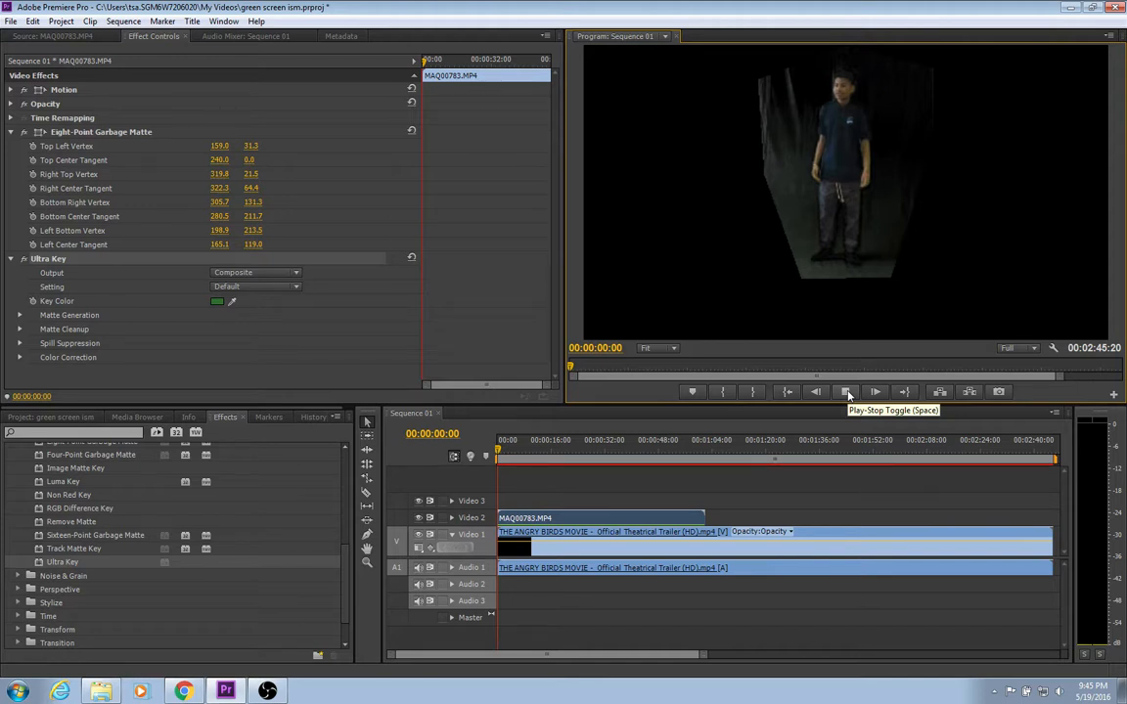
# Step: Switch the Ultra Key setting between Aggressive and Default to compare the keyed result, finishing on Default
pyautogui.click(256, 285)
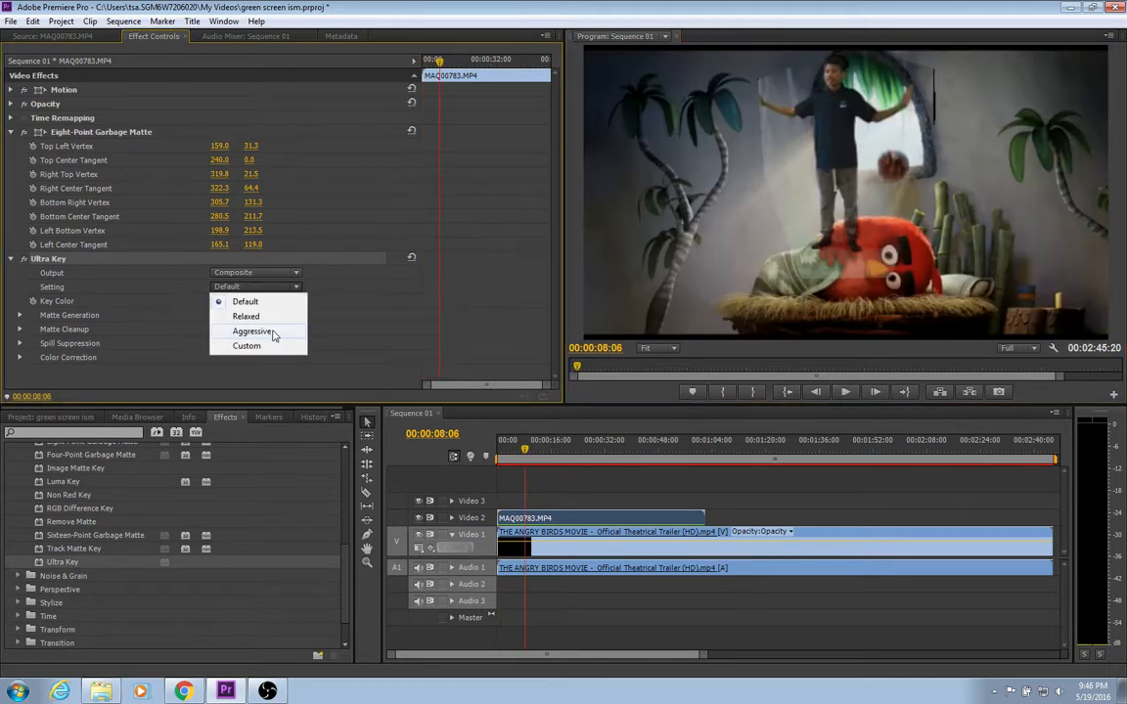
pyautogui.click(252, 331)
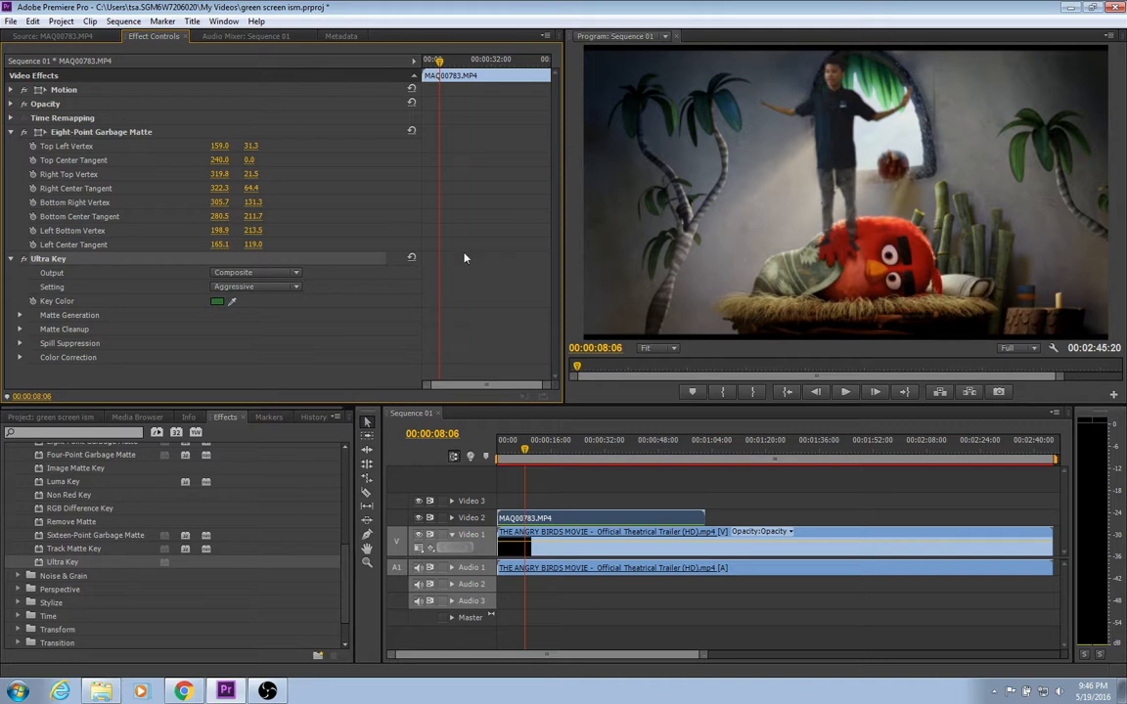
pyautogui.click(290, 290)
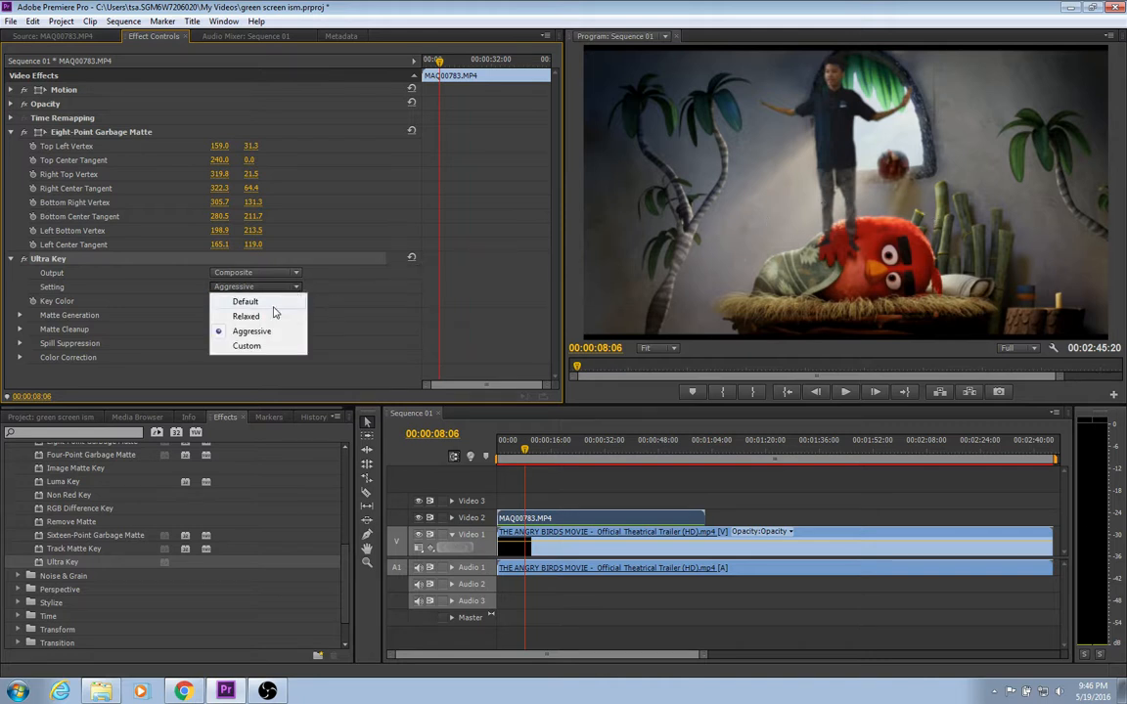
pyautogui.click(276, 303)
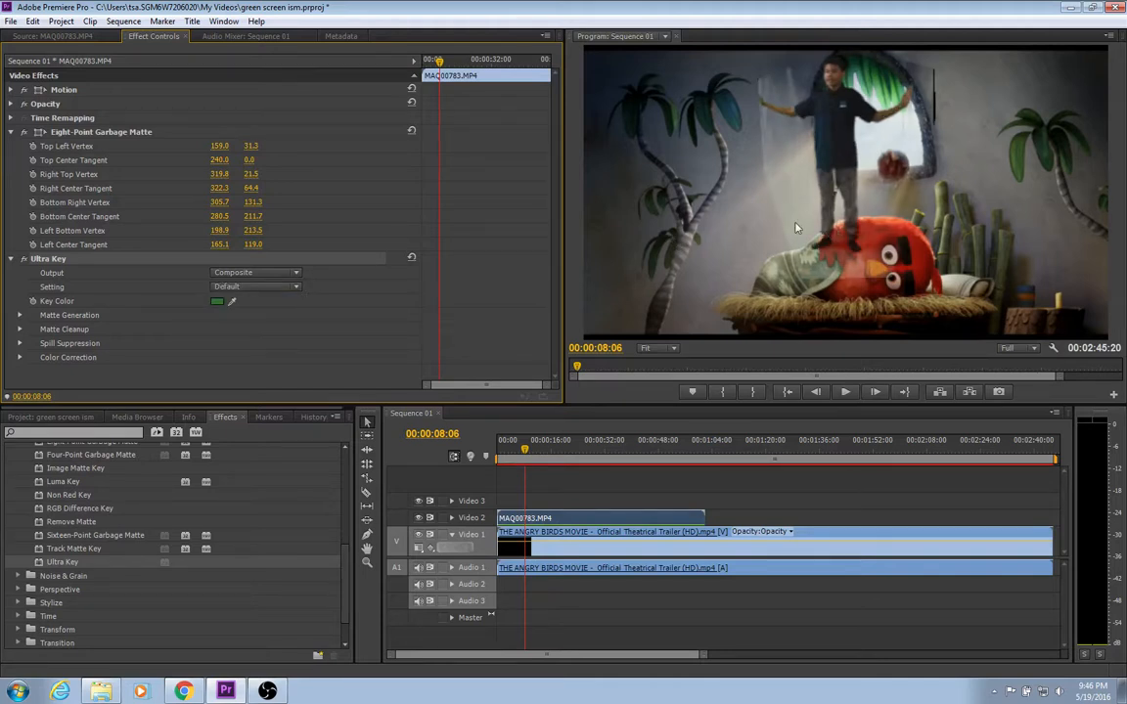
pyautogui.click(297, 289)
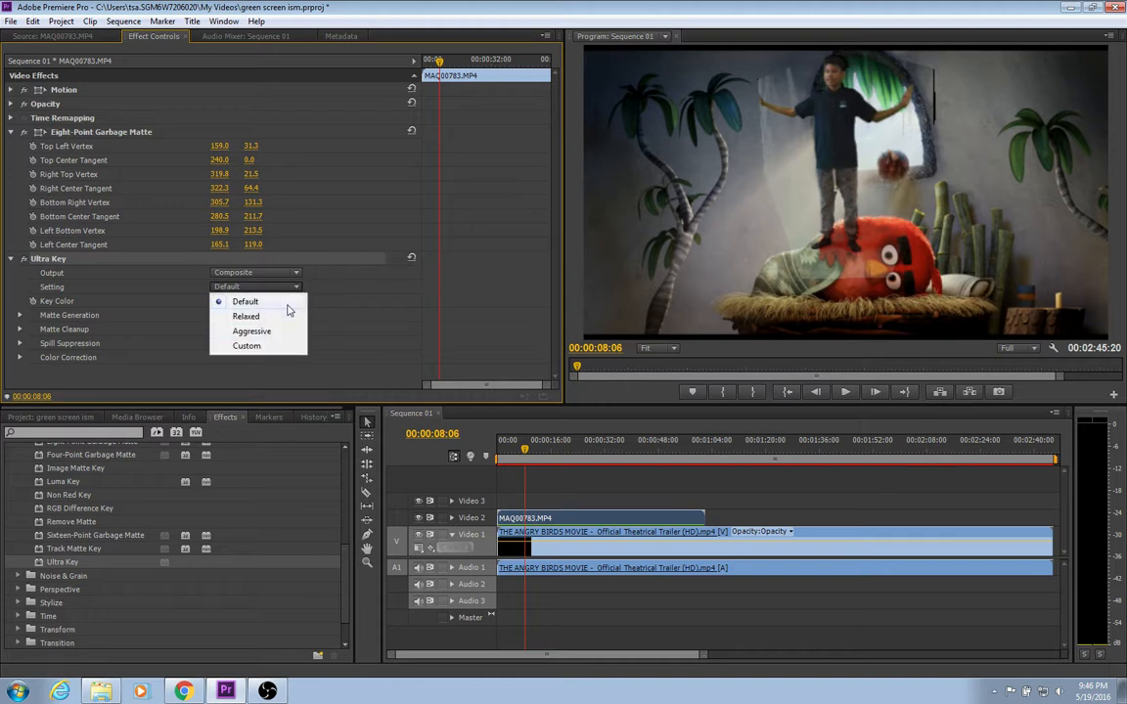
pyautogui.click(271, 333)
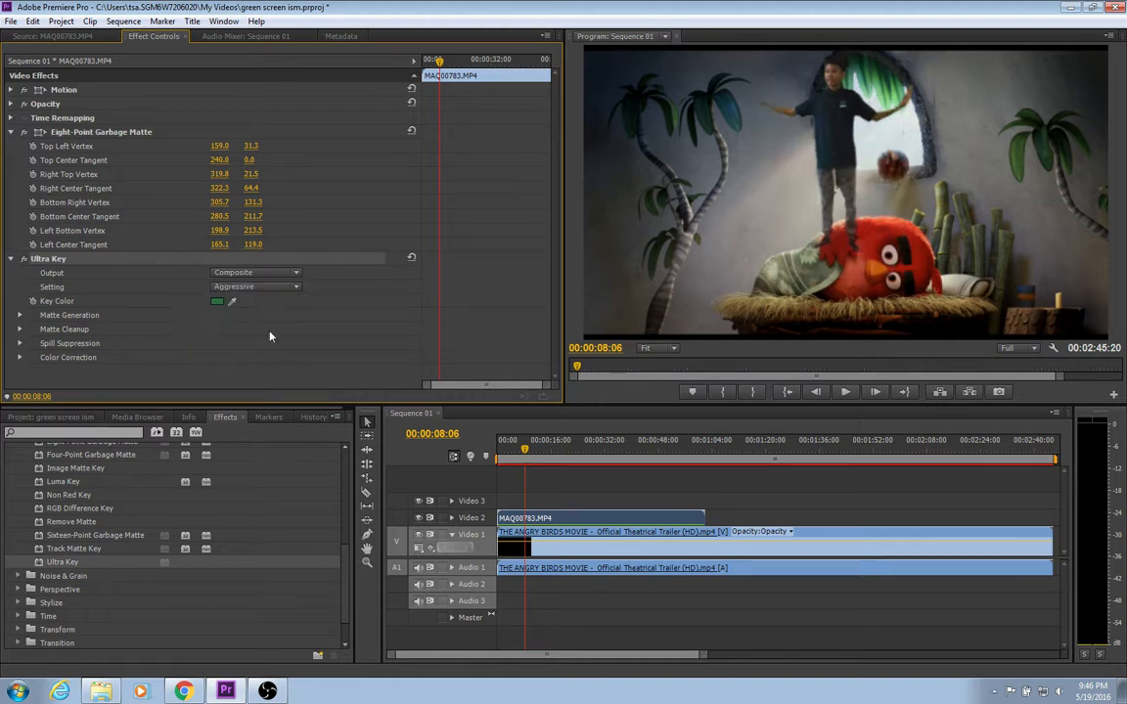
pyautogui.click(297, 289)
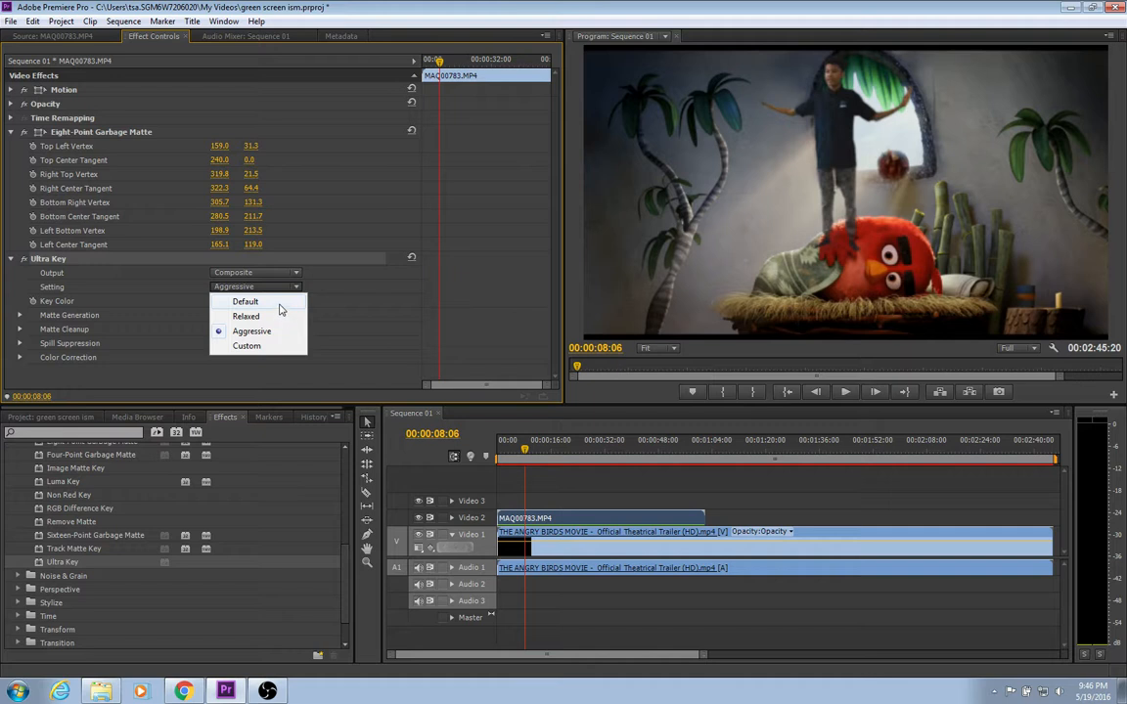
pyautogui.click(280, 301)
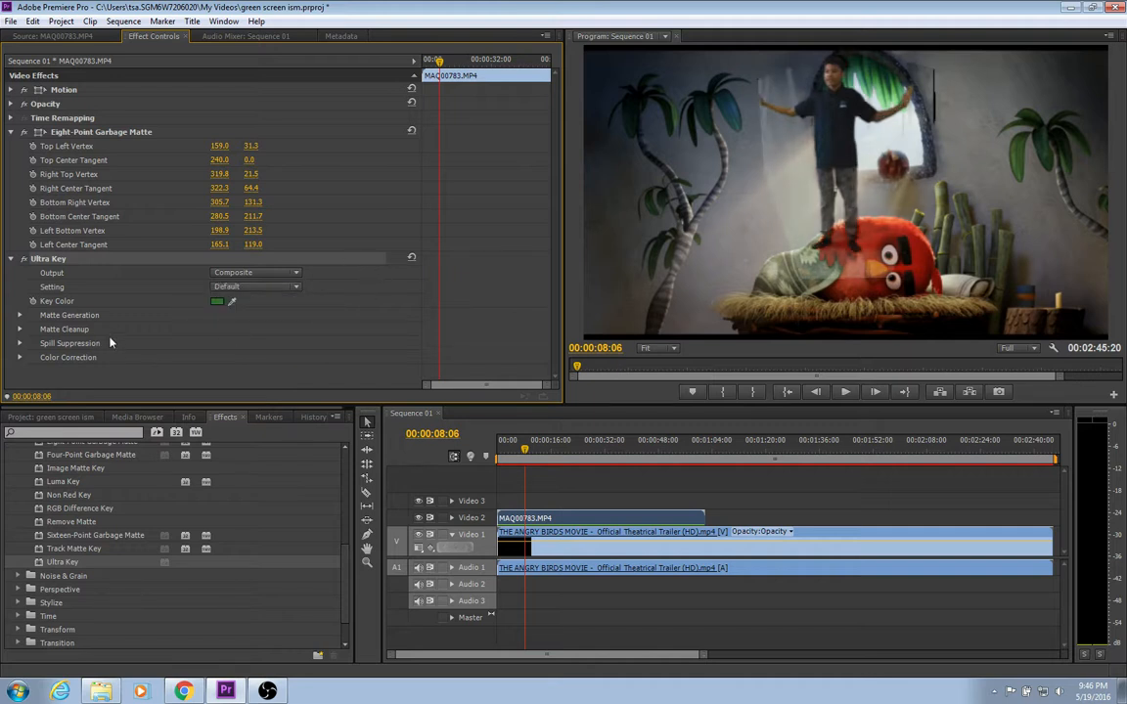
# Step: Set Ultra Key's Matte Cleanup Choke and Soften to 10 each, using the Aggressive setting
pyautogui.click(20, 329)
pyautogui.scroll(-1, 196, 322)
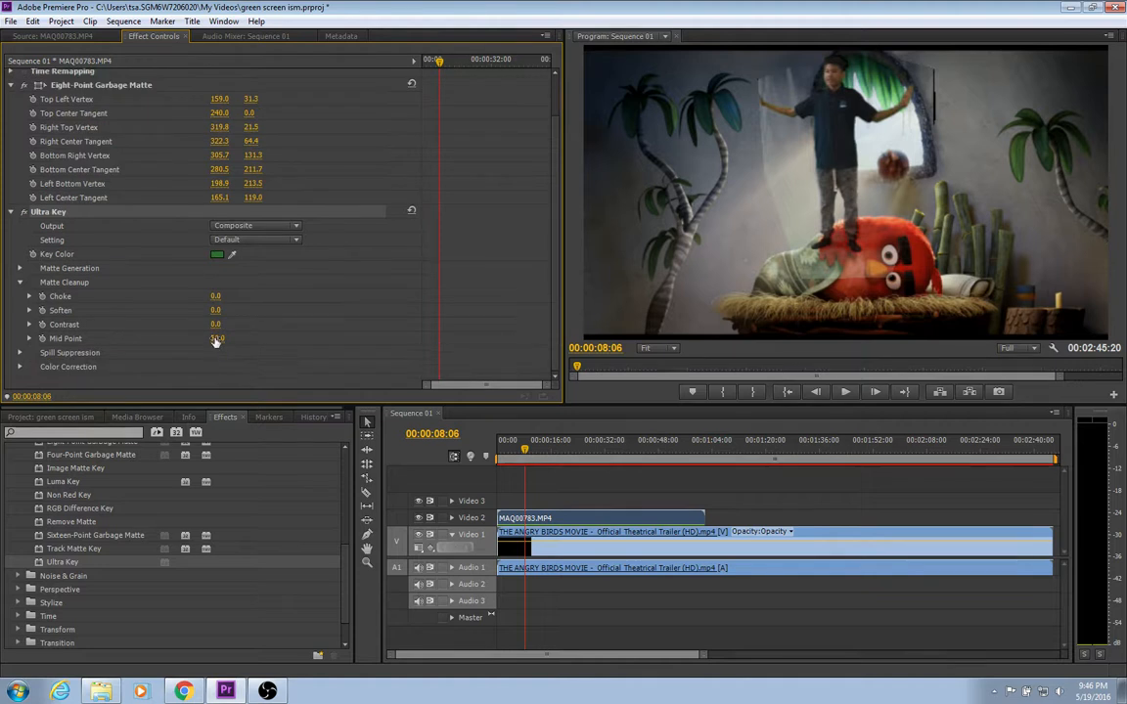
pyautogui.click(30, 296)
pyautogui.scroll(-1, 41, 337)
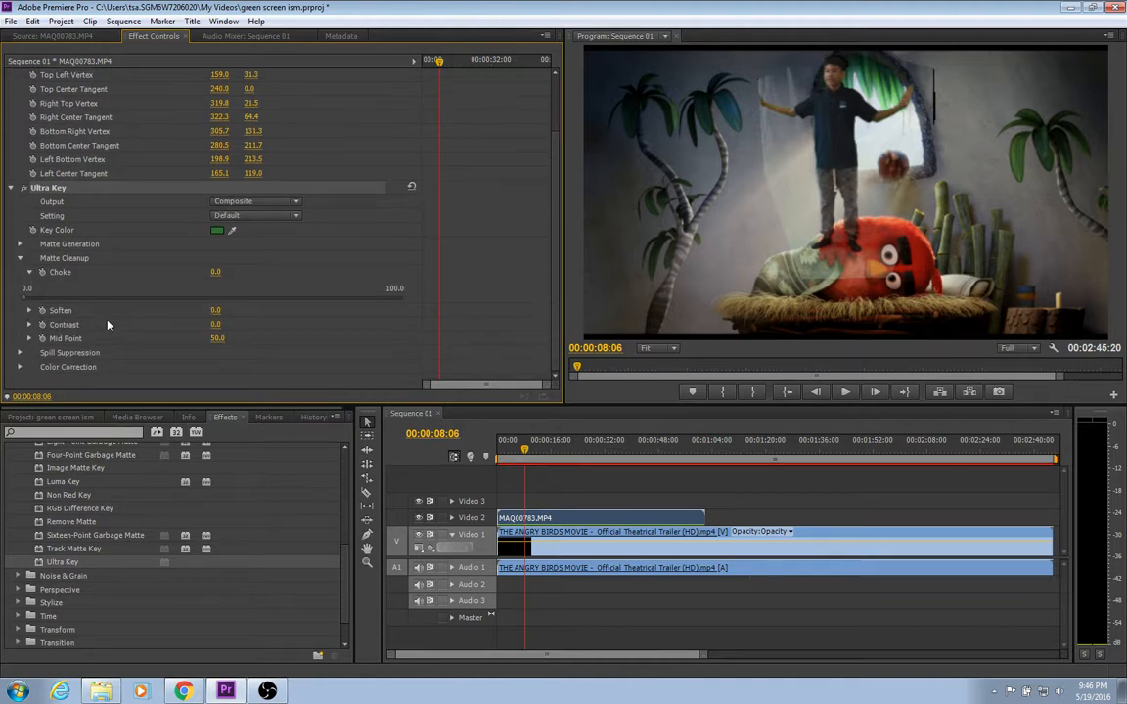
pyautogui.click(30, 310)
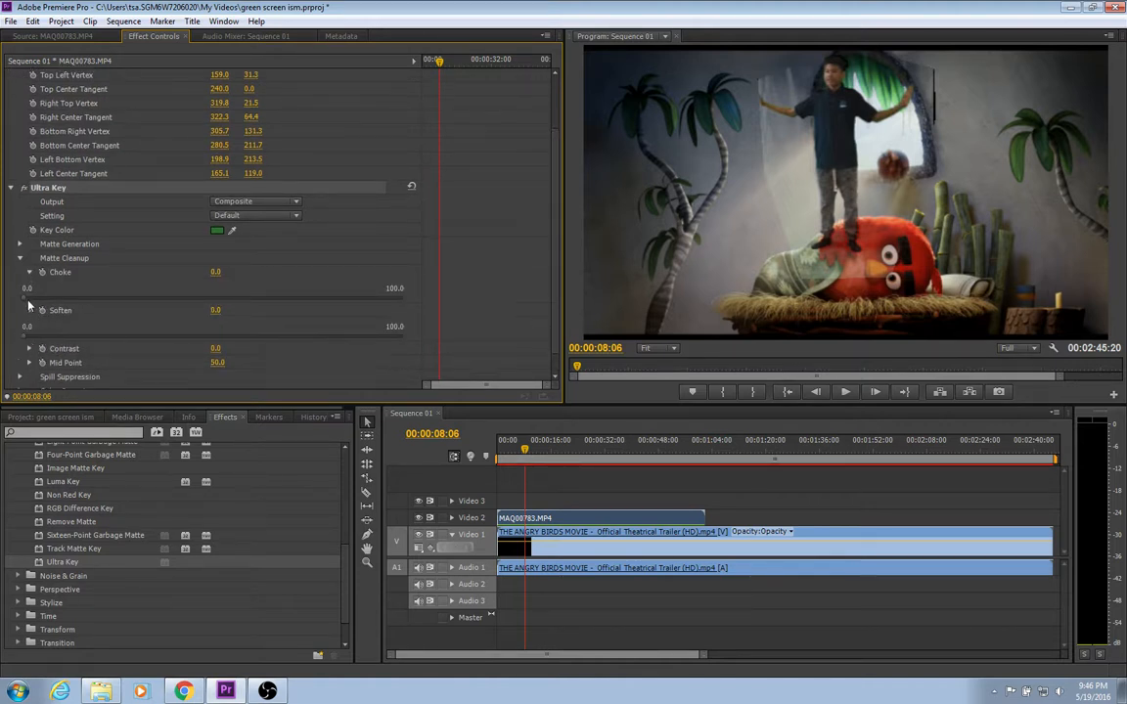
pyautogui.moveTo(26, 305); pyautogui.dragTo(30, 305)
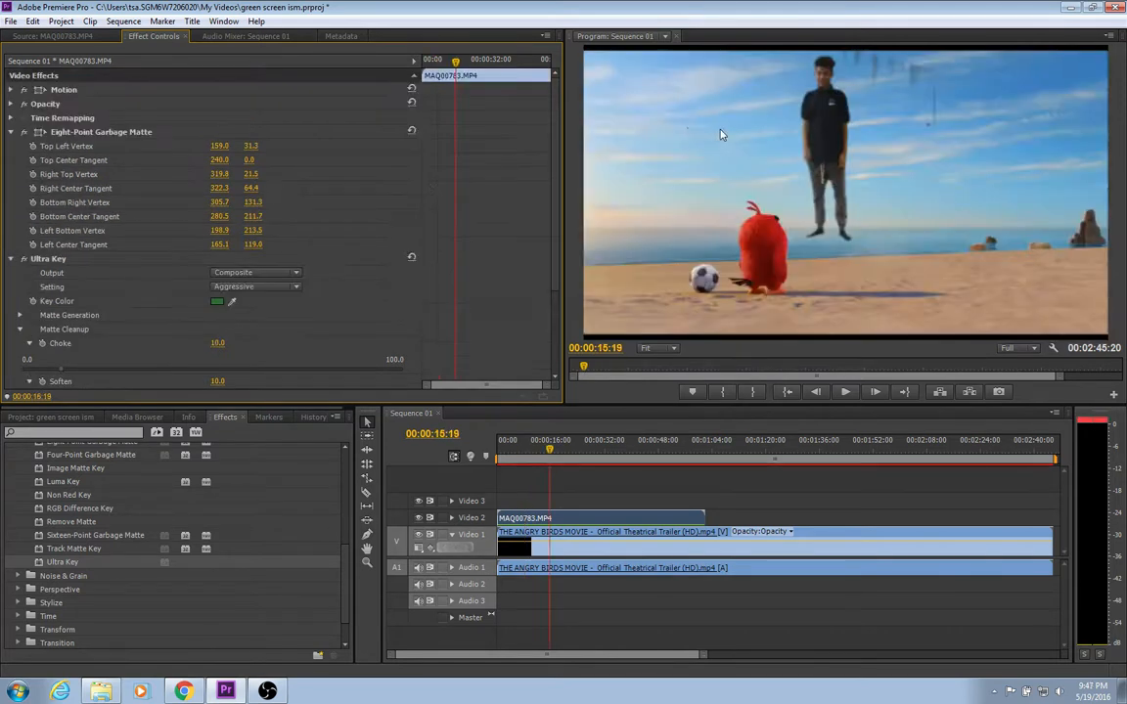
# Step: Turn on Position keyframing for MAQ00783.MP4 at 00:00:00:00 with the value 240.0, 135.0, and move the playhead slightly ahead
pyautogui.click(11, 89)
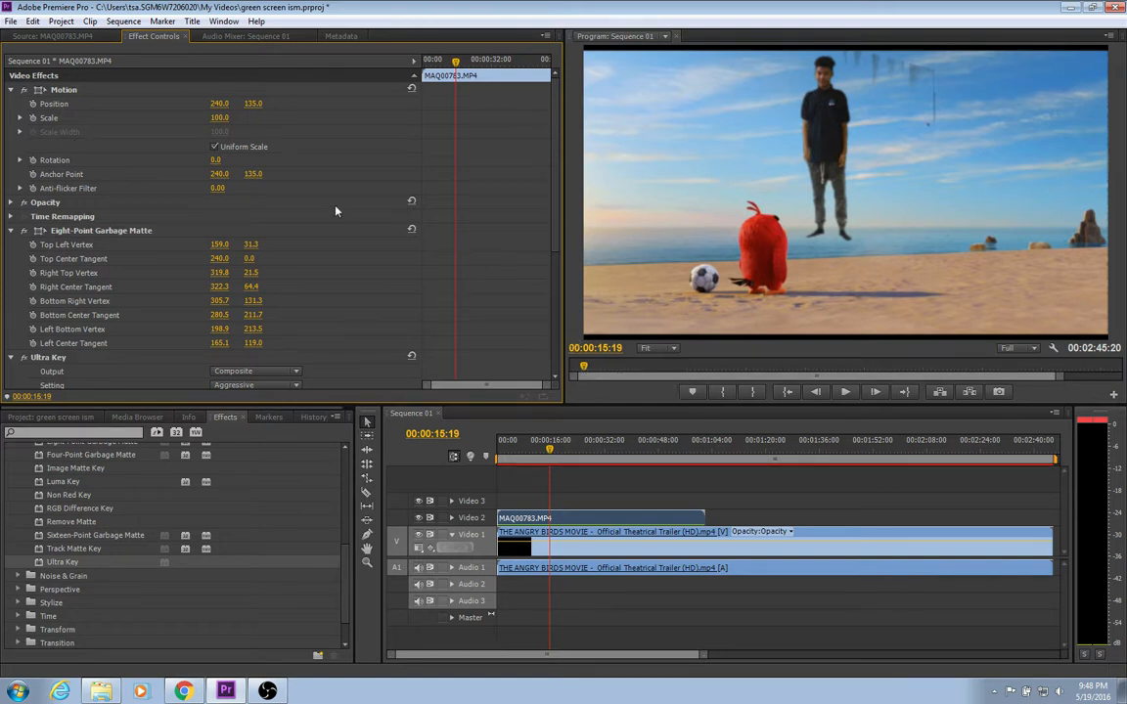
pyautogui.moveTo(602, 367); pyautogui.dragTo(489, 328)
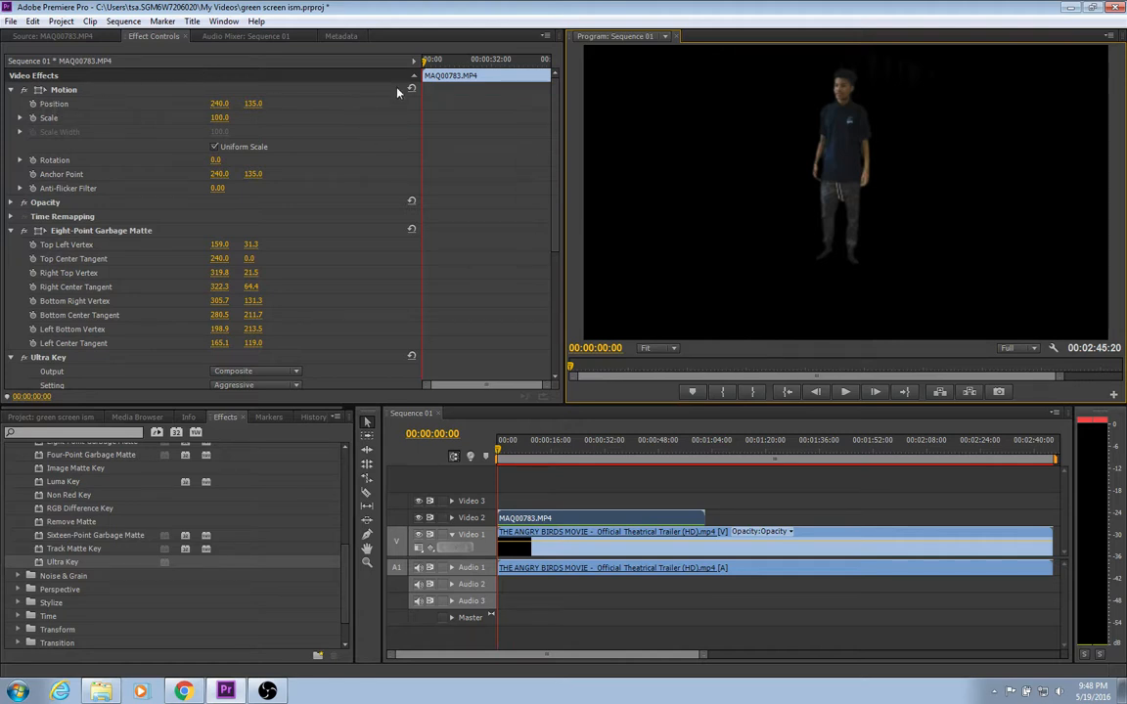
pyautogui.click(41, 90)
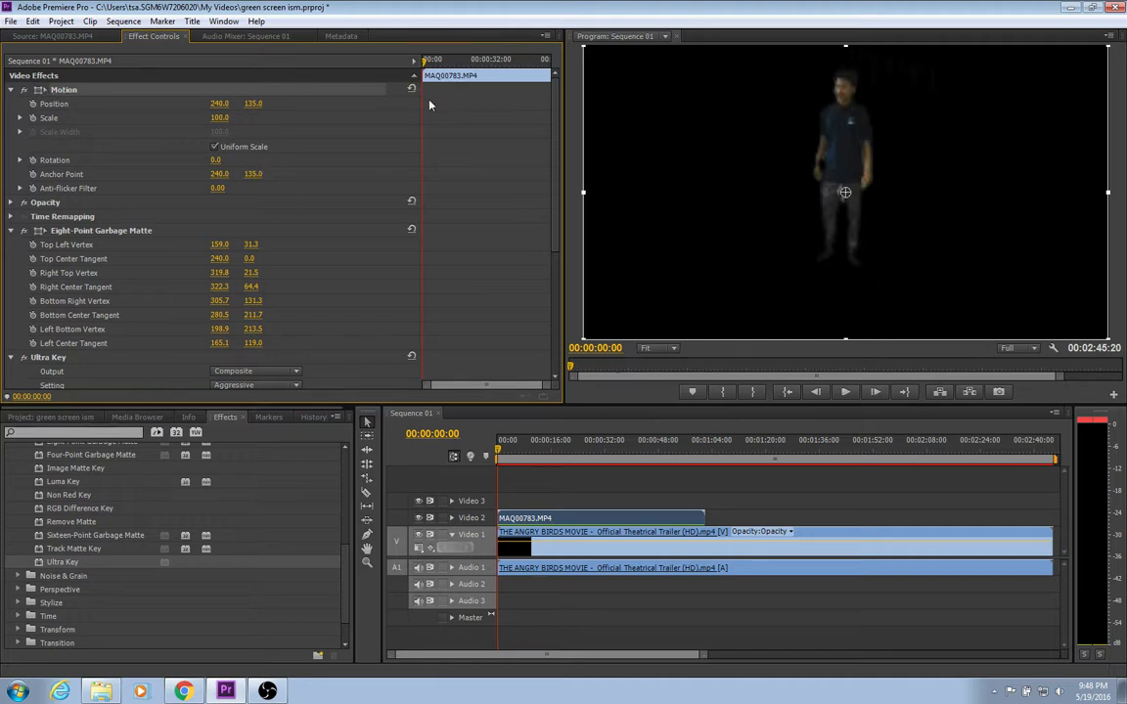
pyautogui.click(33, 104)
pyautogui.click(427, 64)
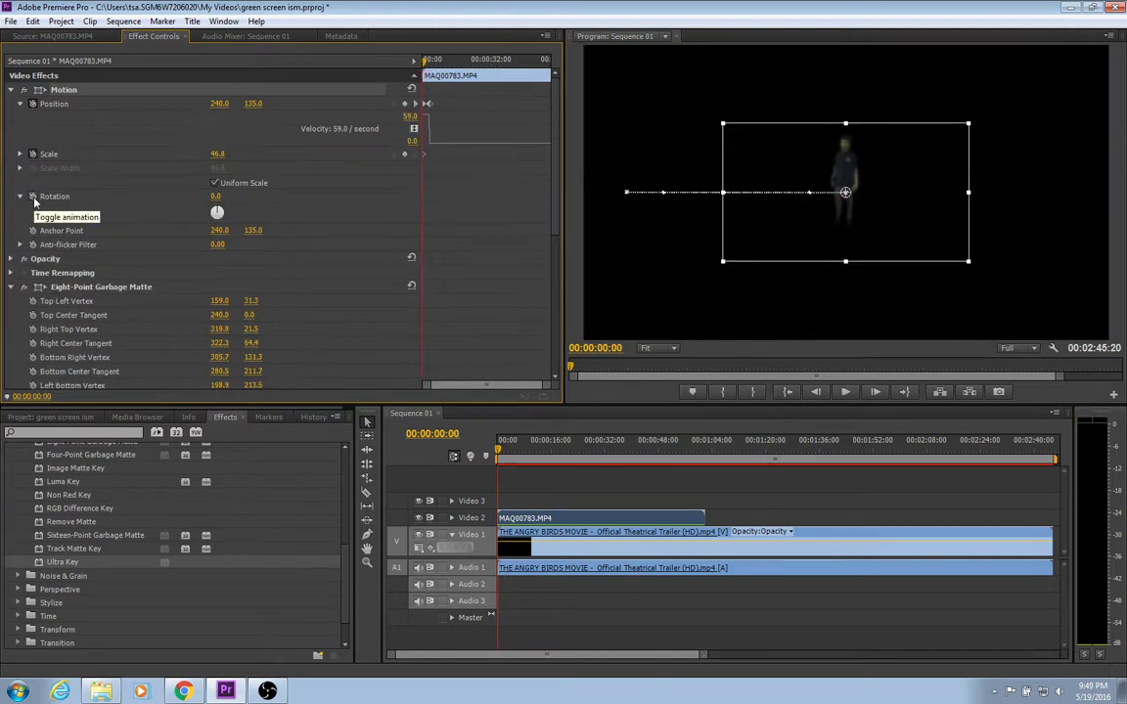
# Step: Animate the clip's Rotation from 0.0 at 00:00:00:00 to 87.0° at 00:00:11:12 and play the sequence from the start
pyautogui.click(34, 199)
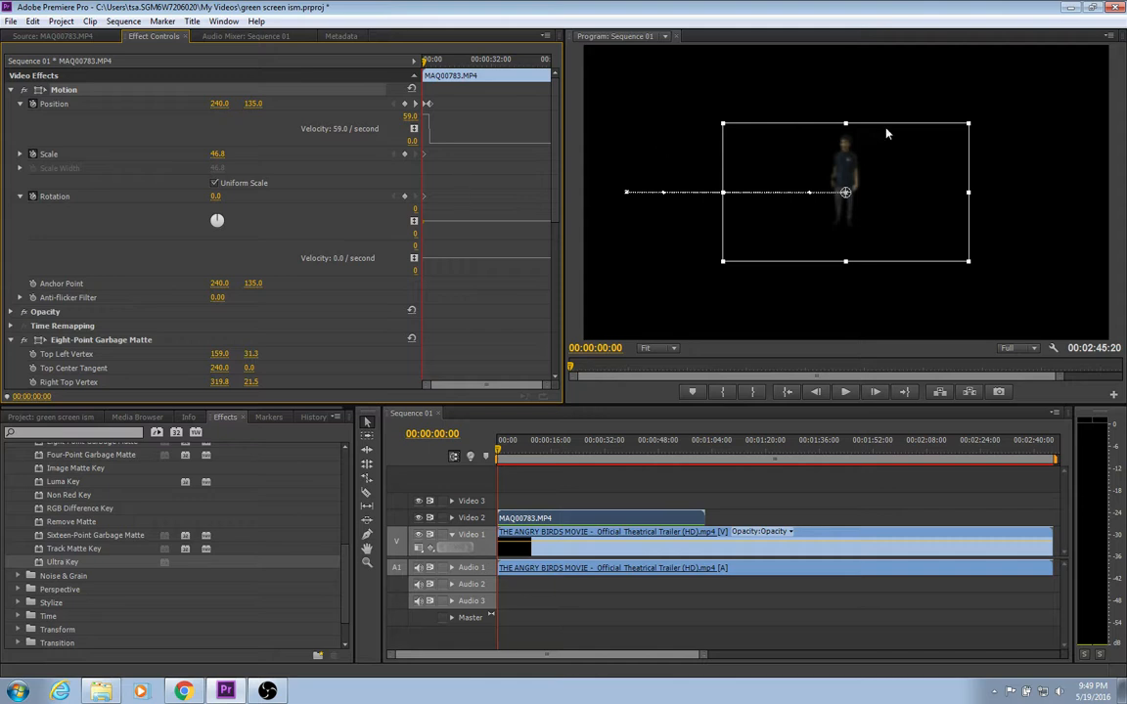
pyautogui.click(435, 63)
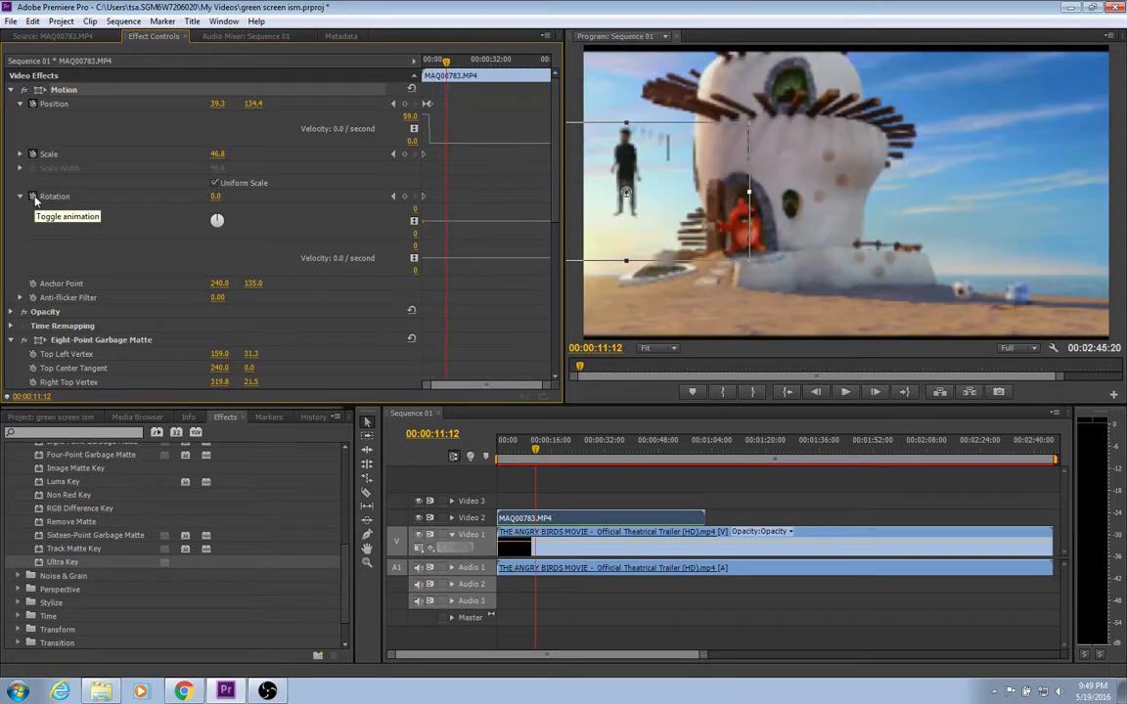
pyautogui.click(35, 198)
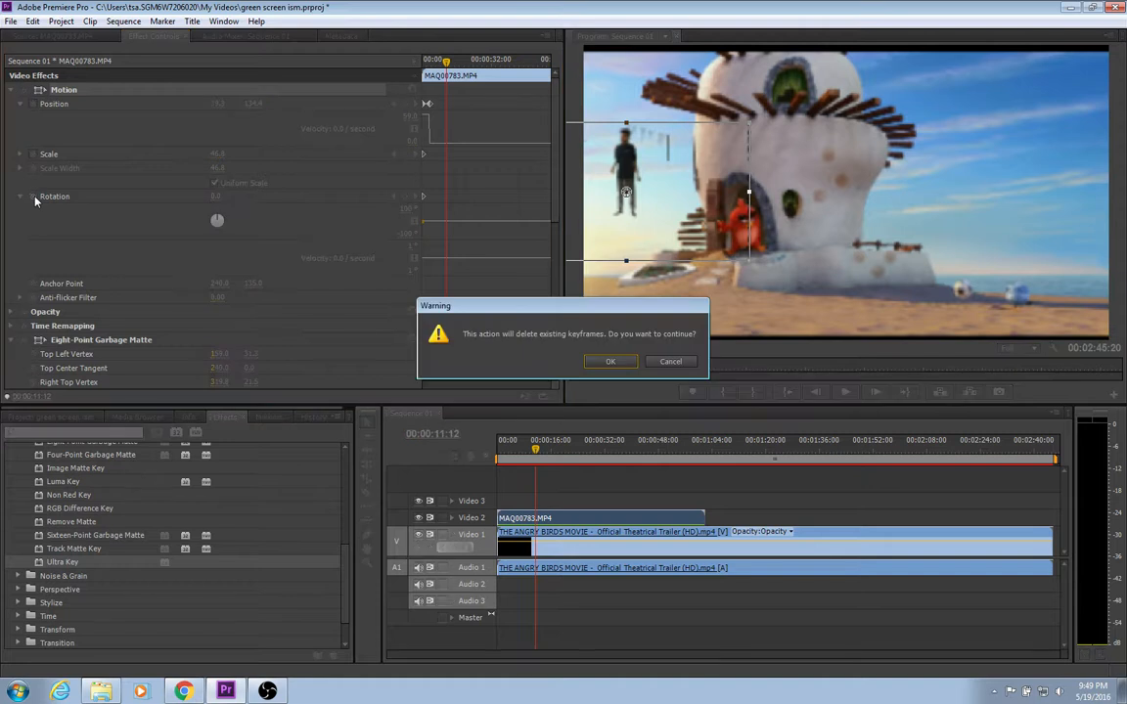
pyautogui.click(668, 361)
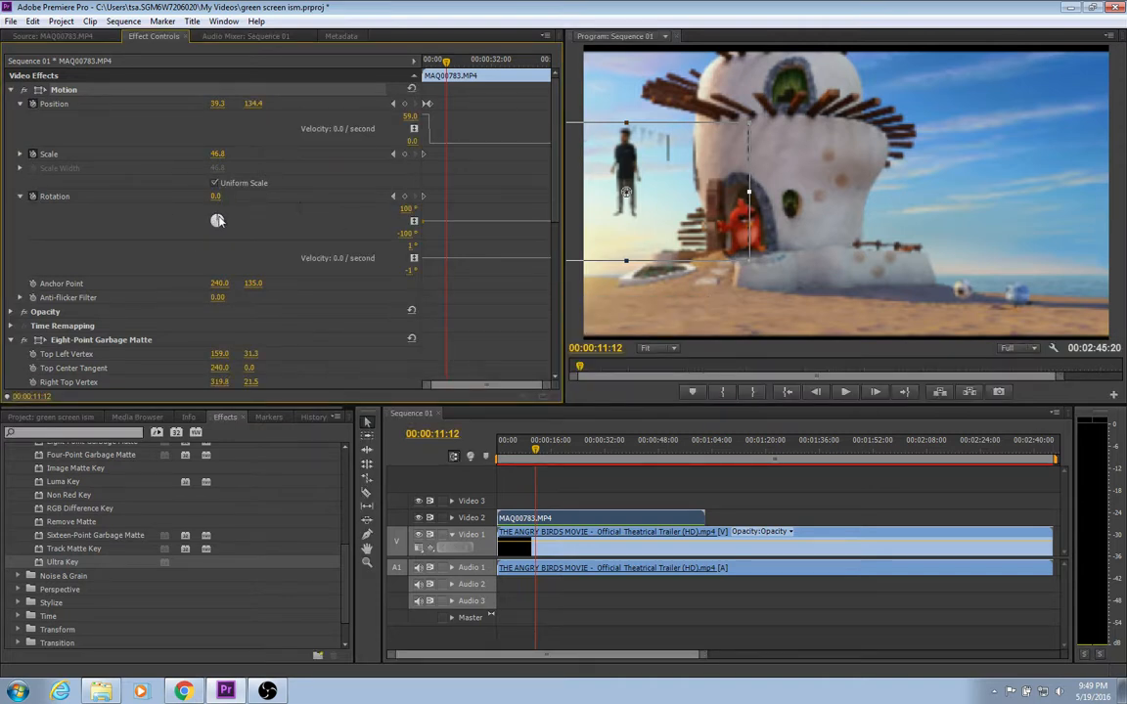
pyautogui.moveTo(218, 221); pyautogui.dragTo(231, 225)
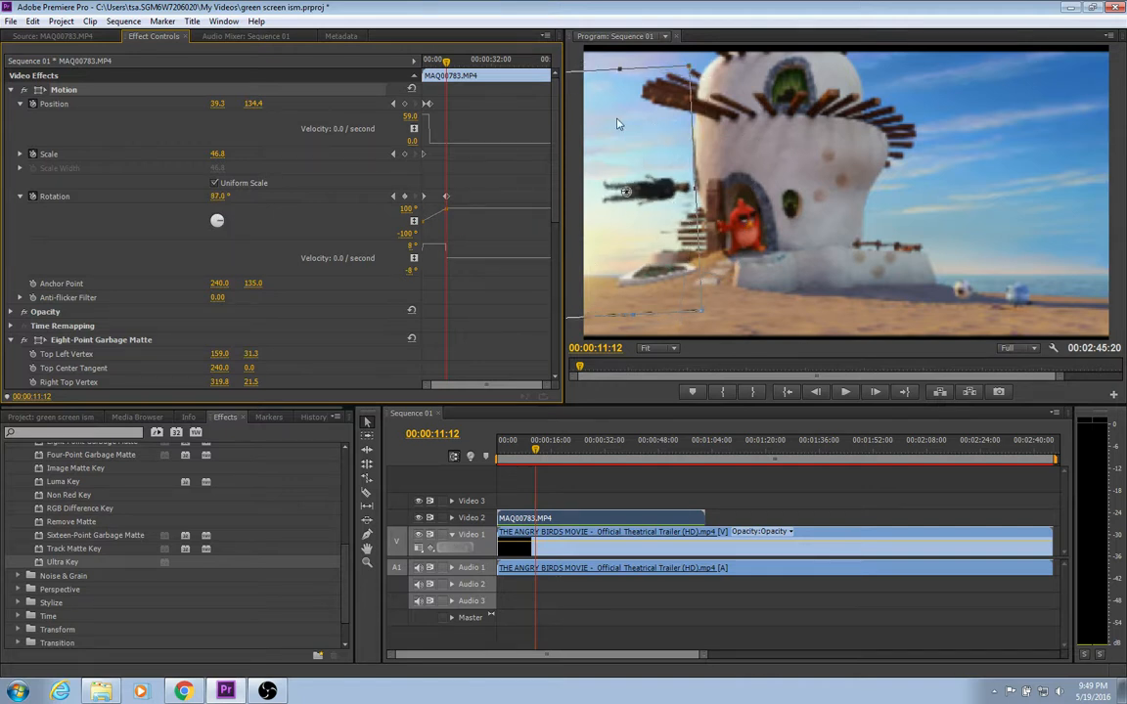
pyautogui.click(423, 61)
pyautogui.click(845, 391)
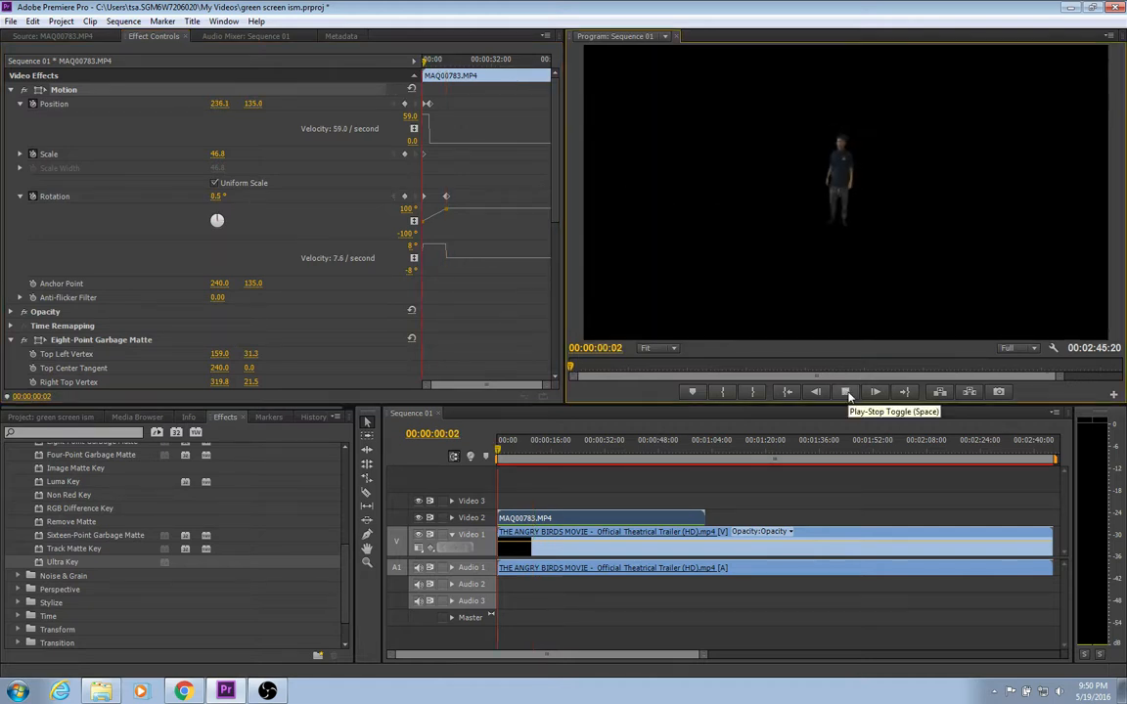